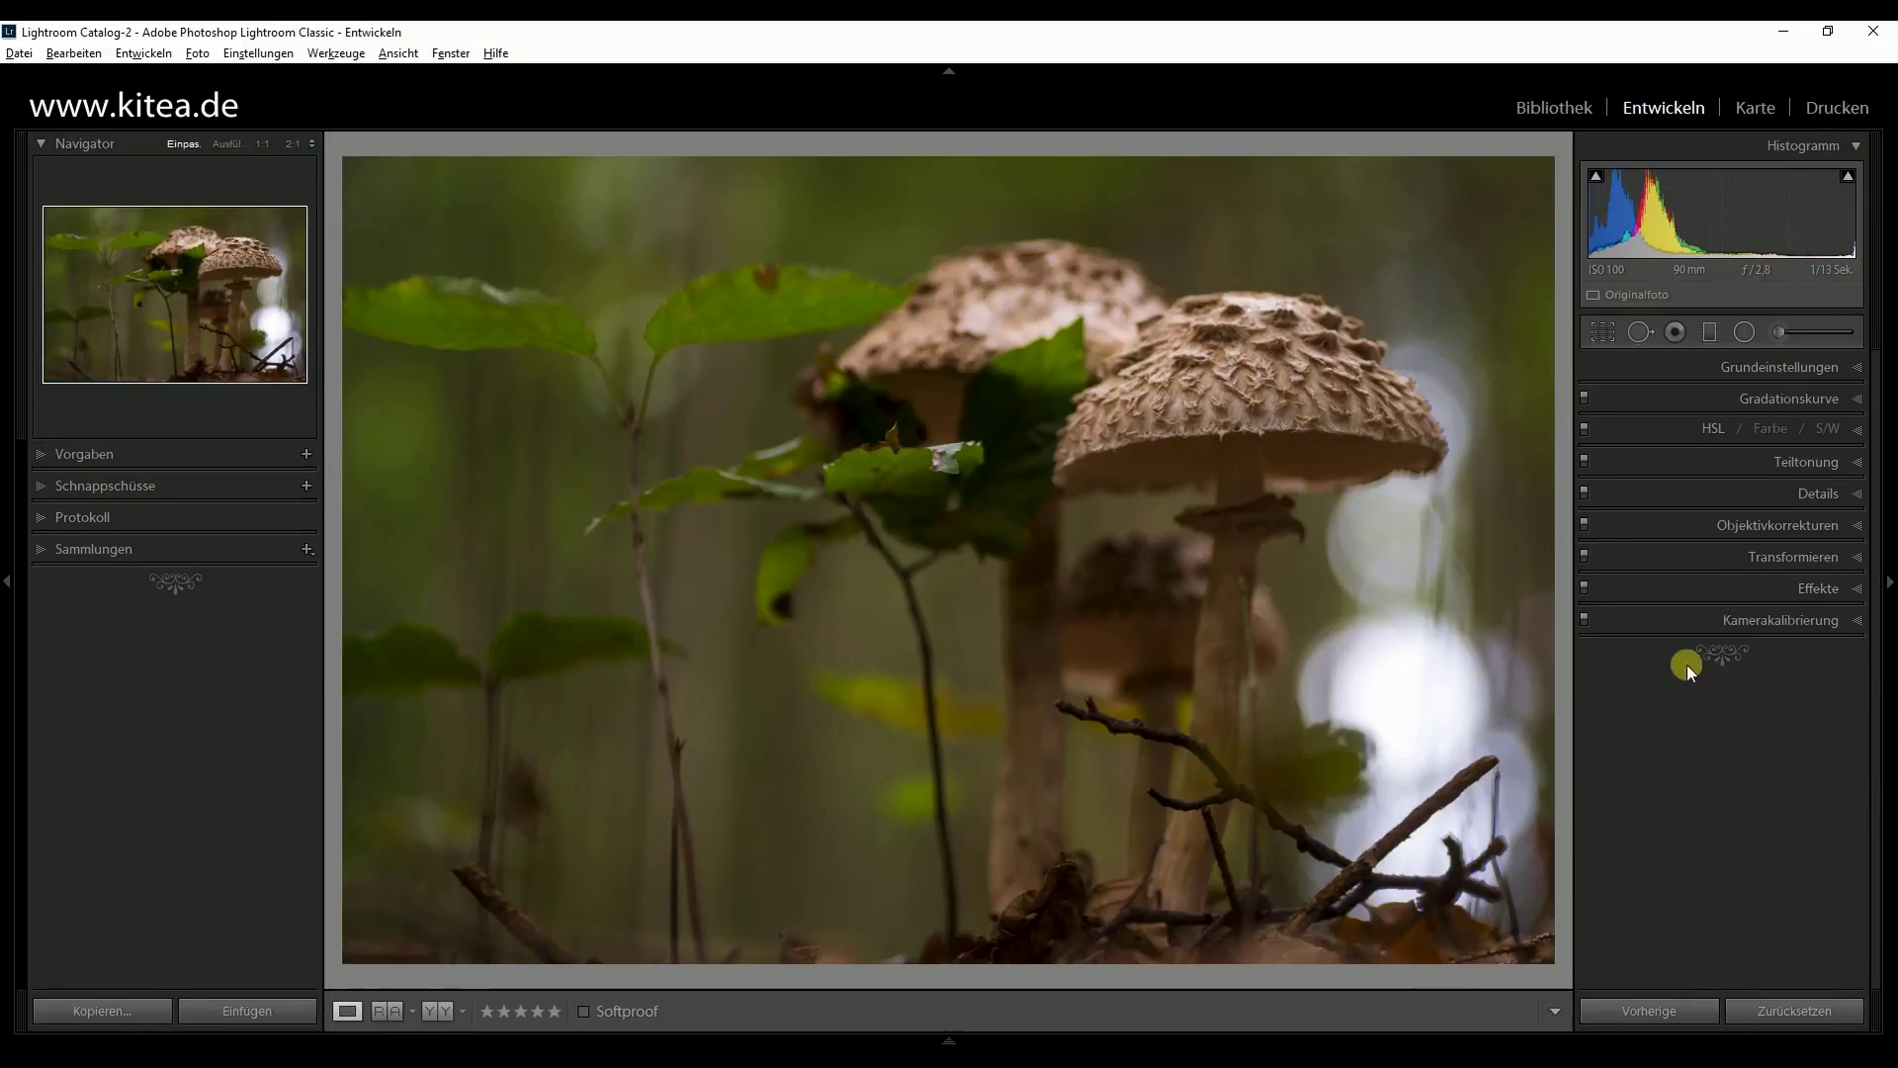
- Set the Develop panel end mark (Bedienfeldendmarke) to Keine (Standard)
right_click(1706, 647)
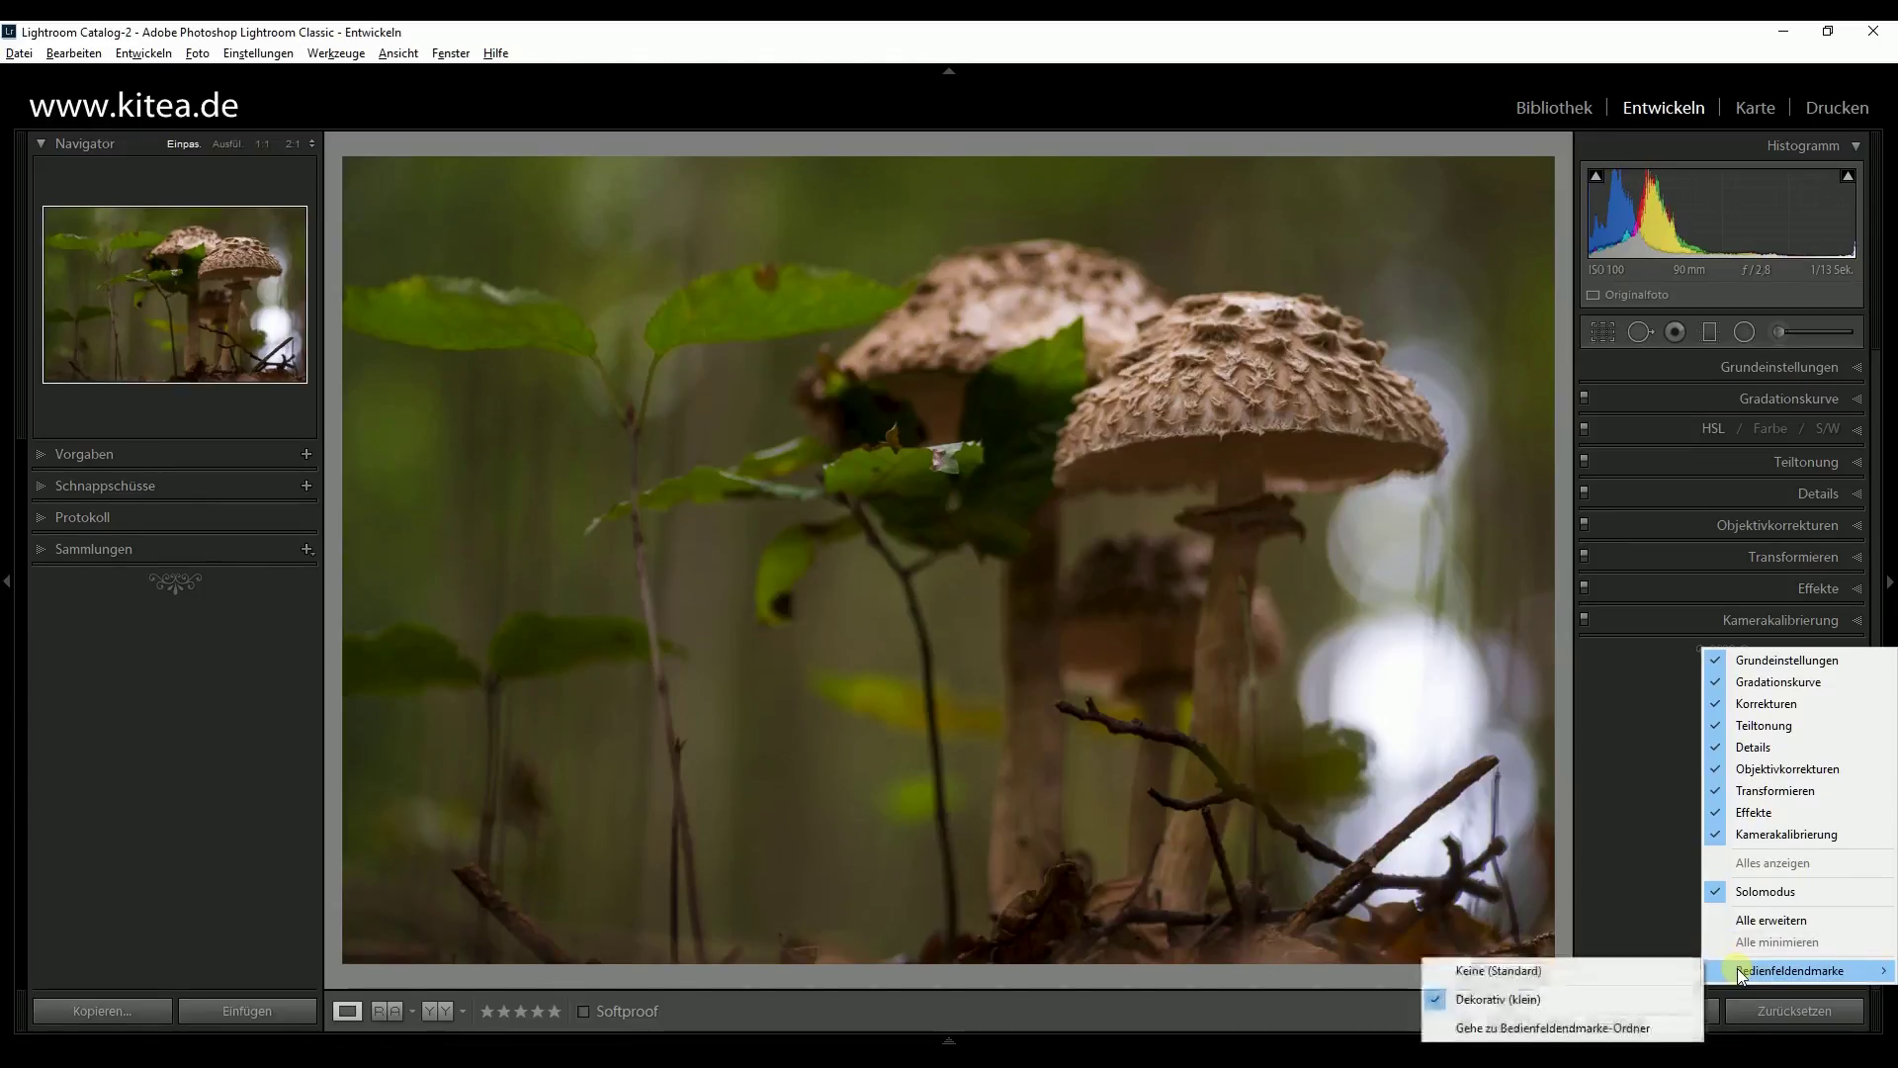
mouse_move(1789, 970)
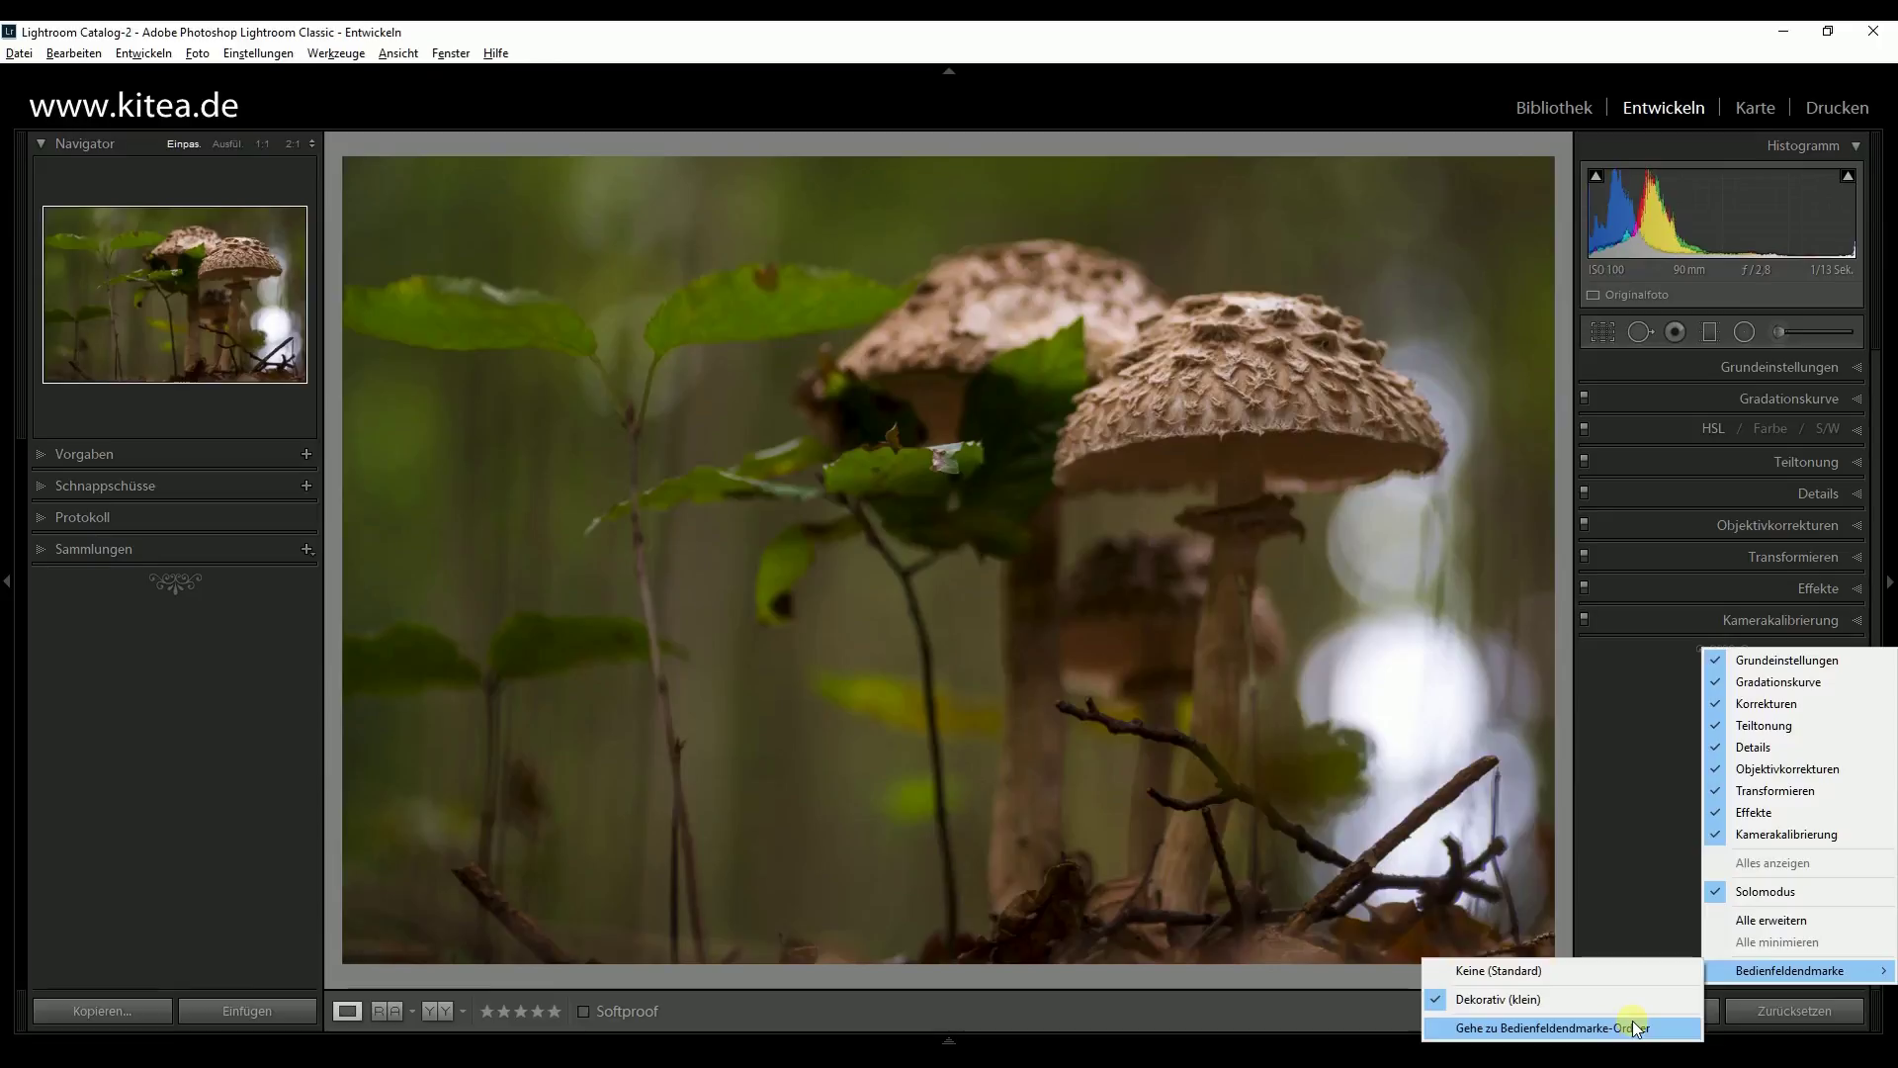
left_click(1608, 971)
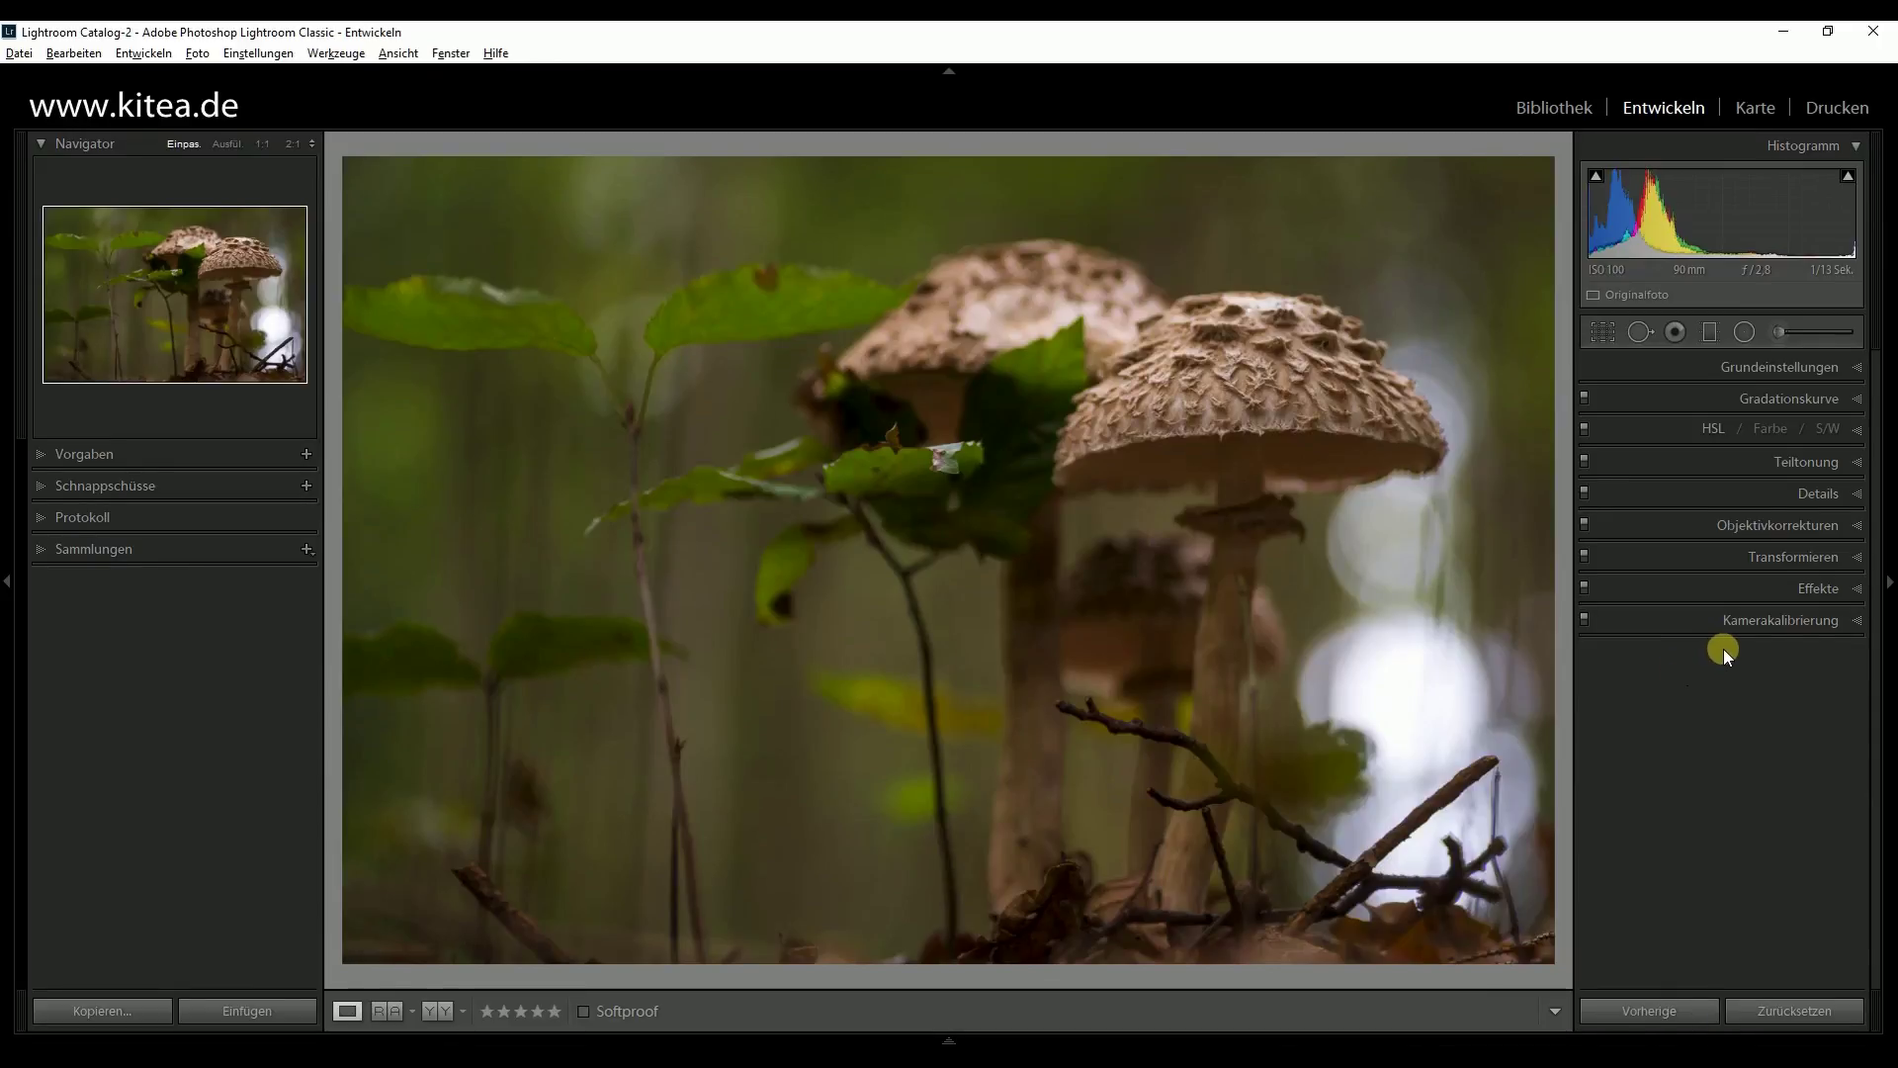
- Open the panel end mark folder in Explorer via Gehe zu Bedienfeldendmarke-Ordner
right_click(1696, 652)
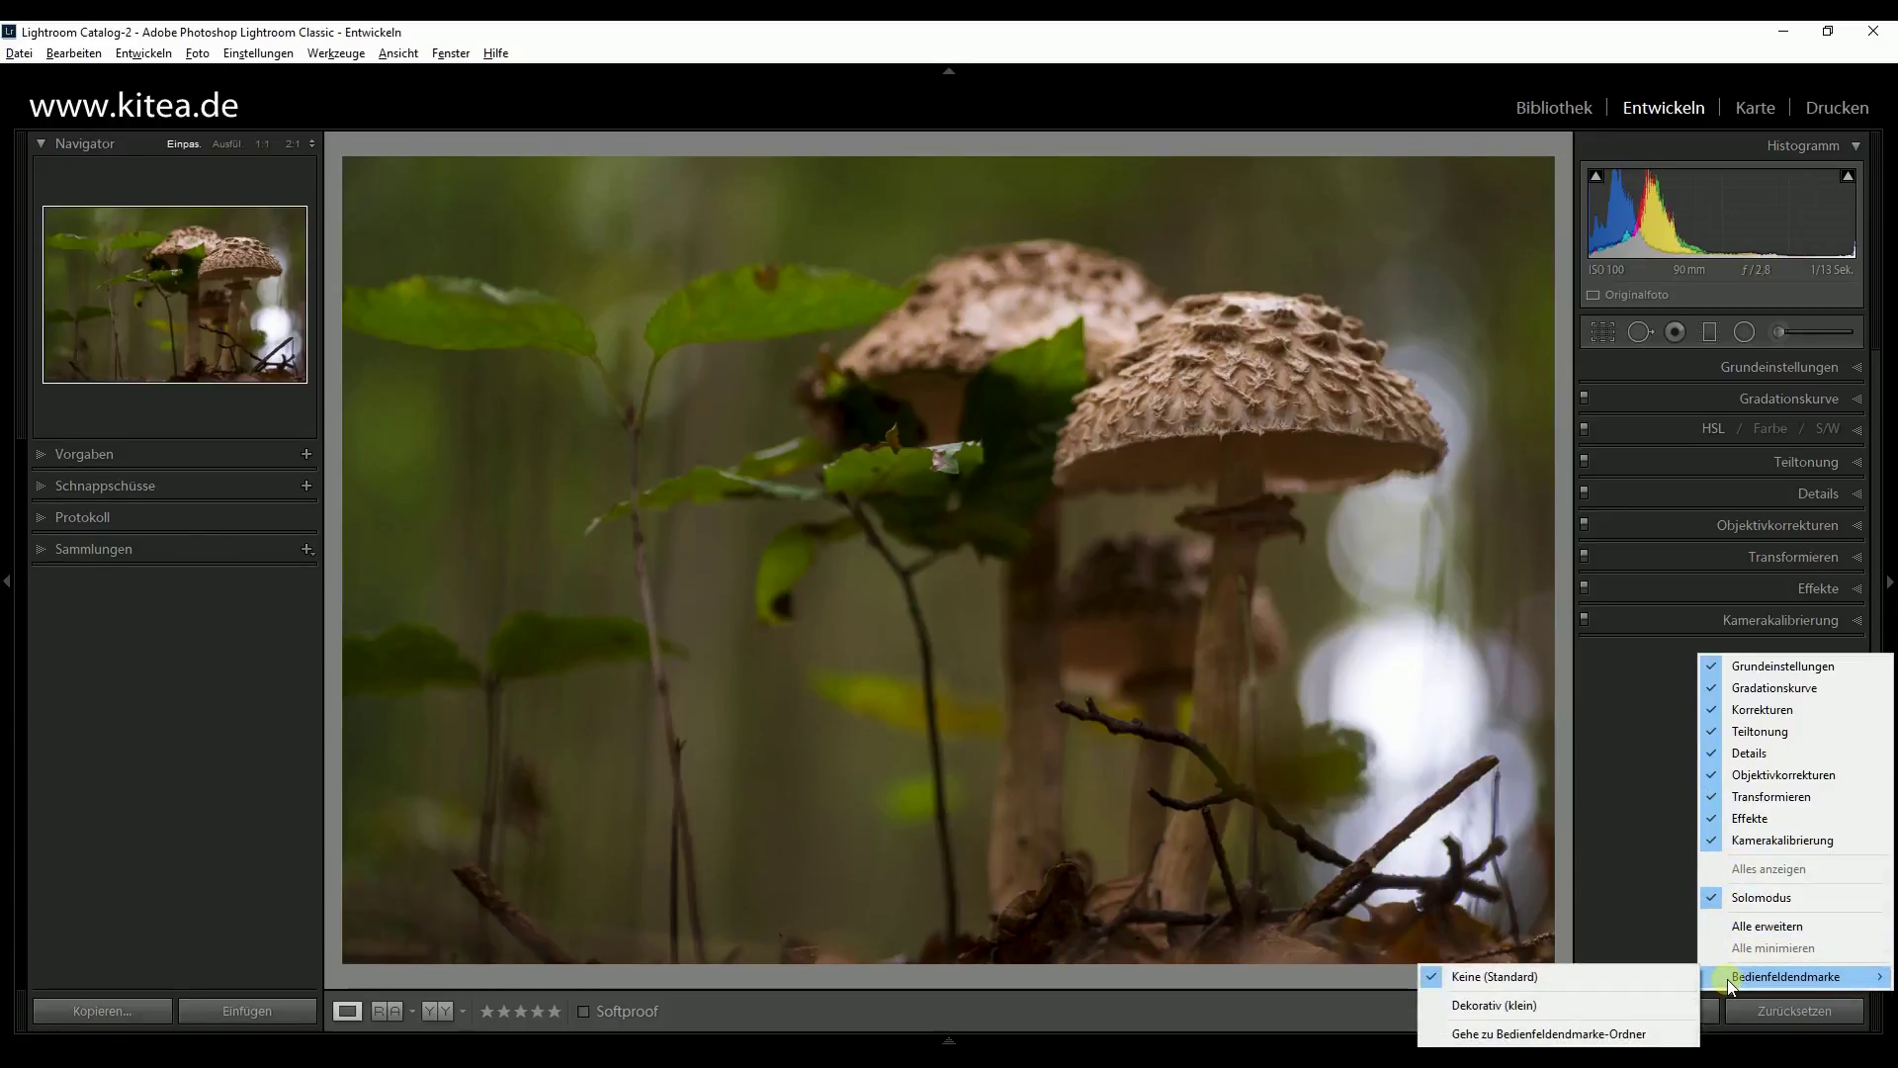
left_click(1589, 1035)
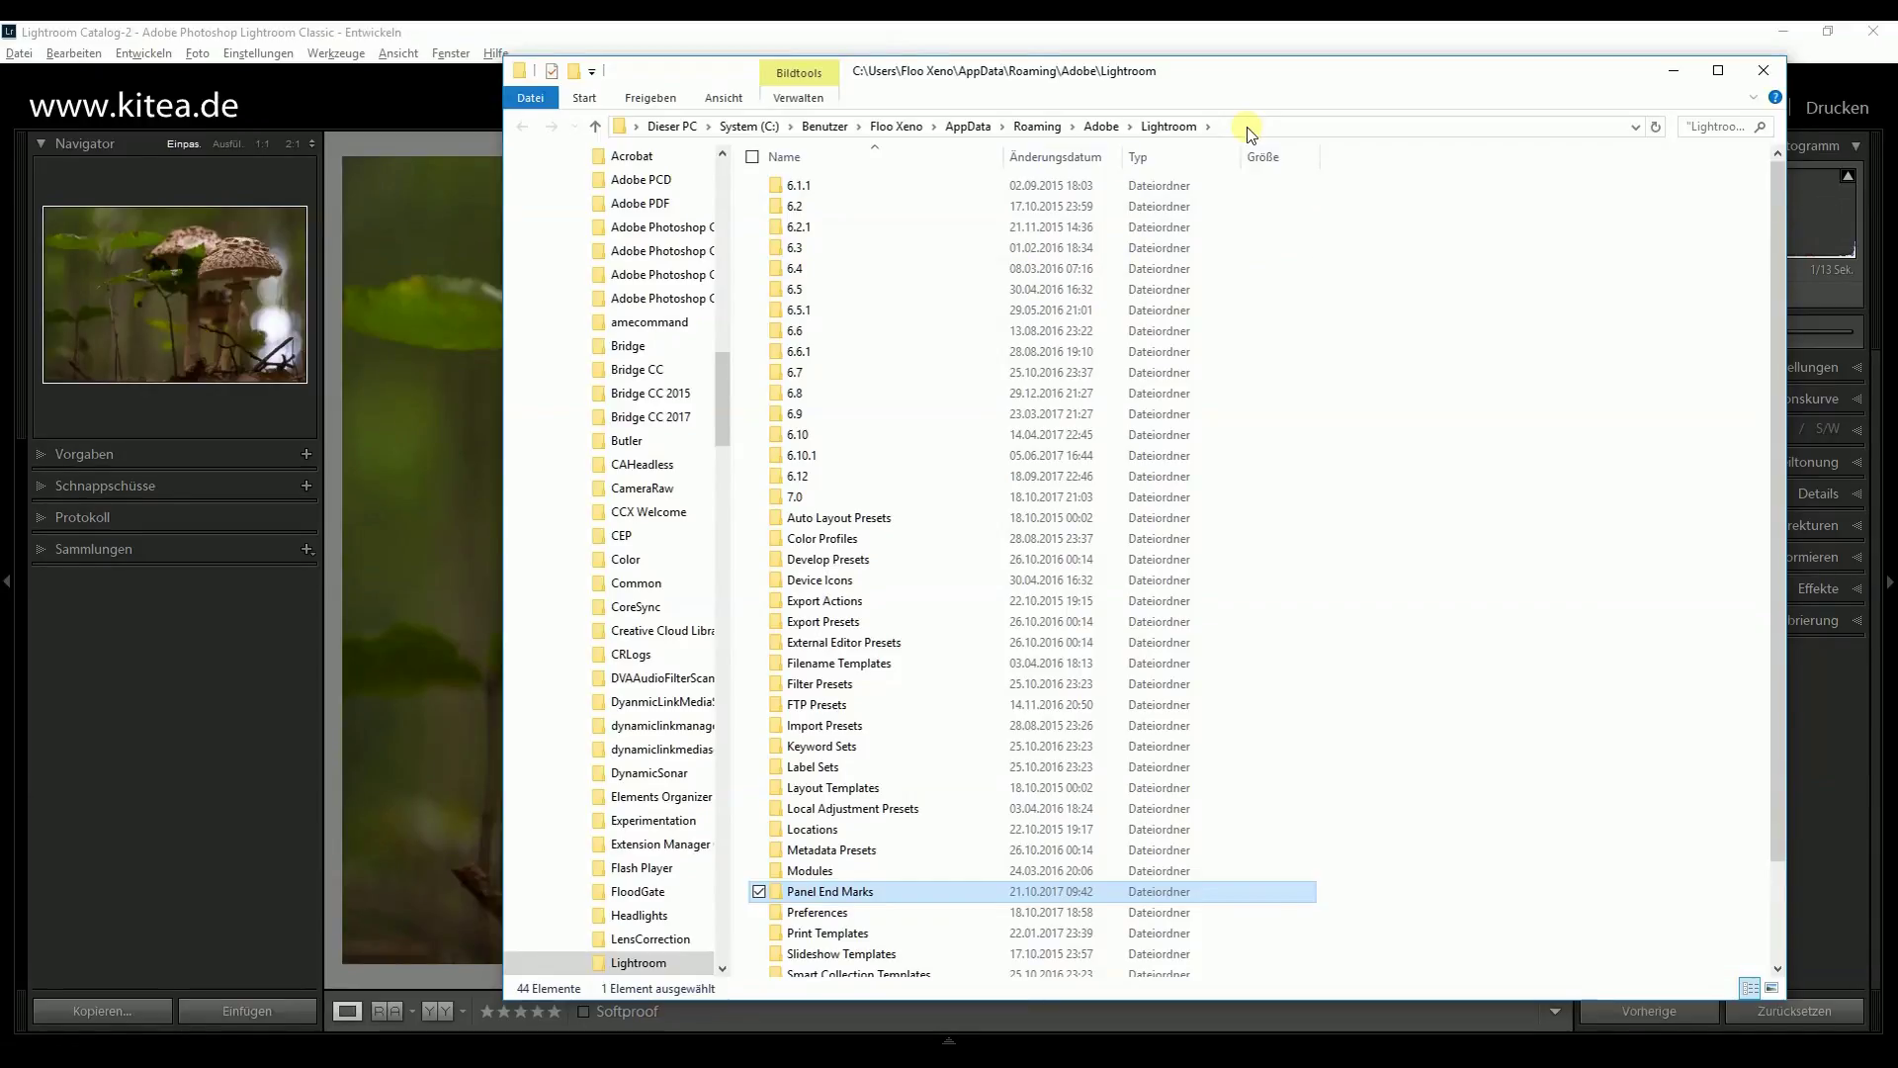
- Open the Panel End Marks folder and confirm it contains no files
double_click(831, 895)
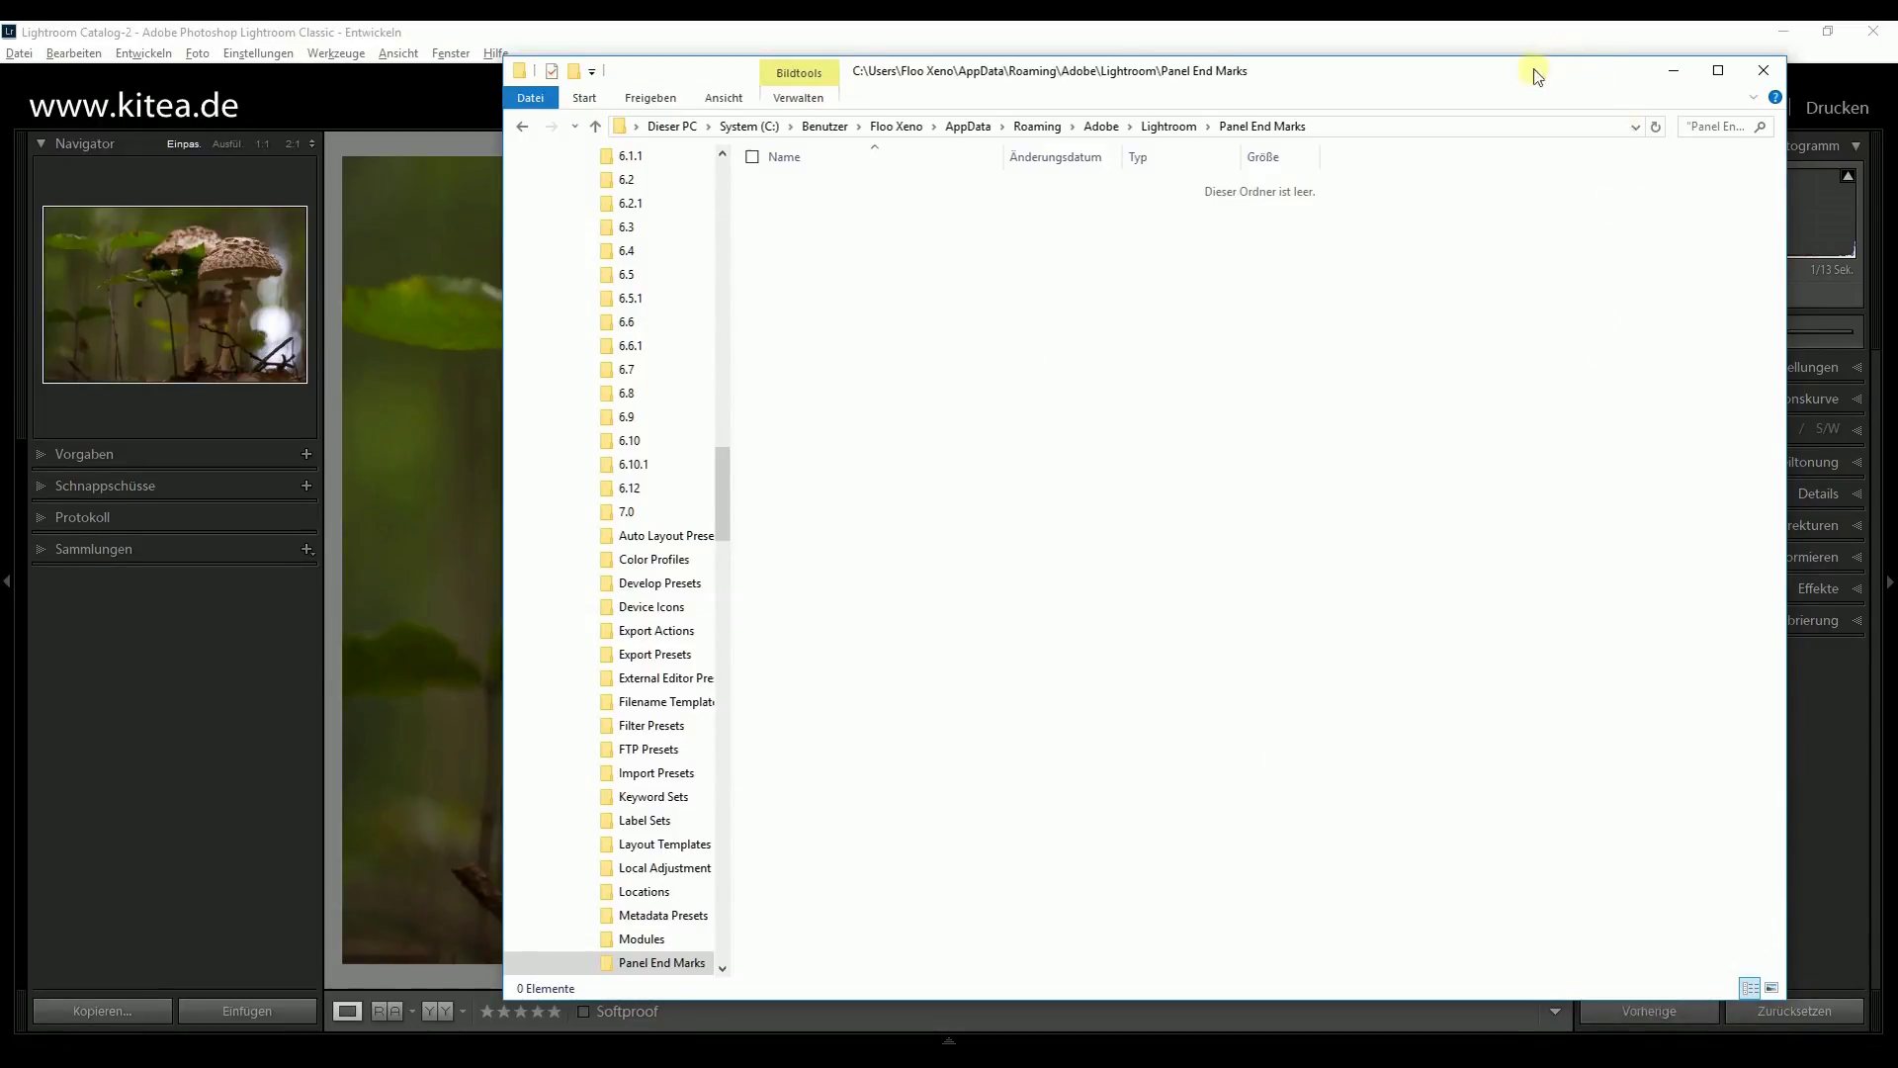
left_click_drag(1535, 69, 1536, 49)
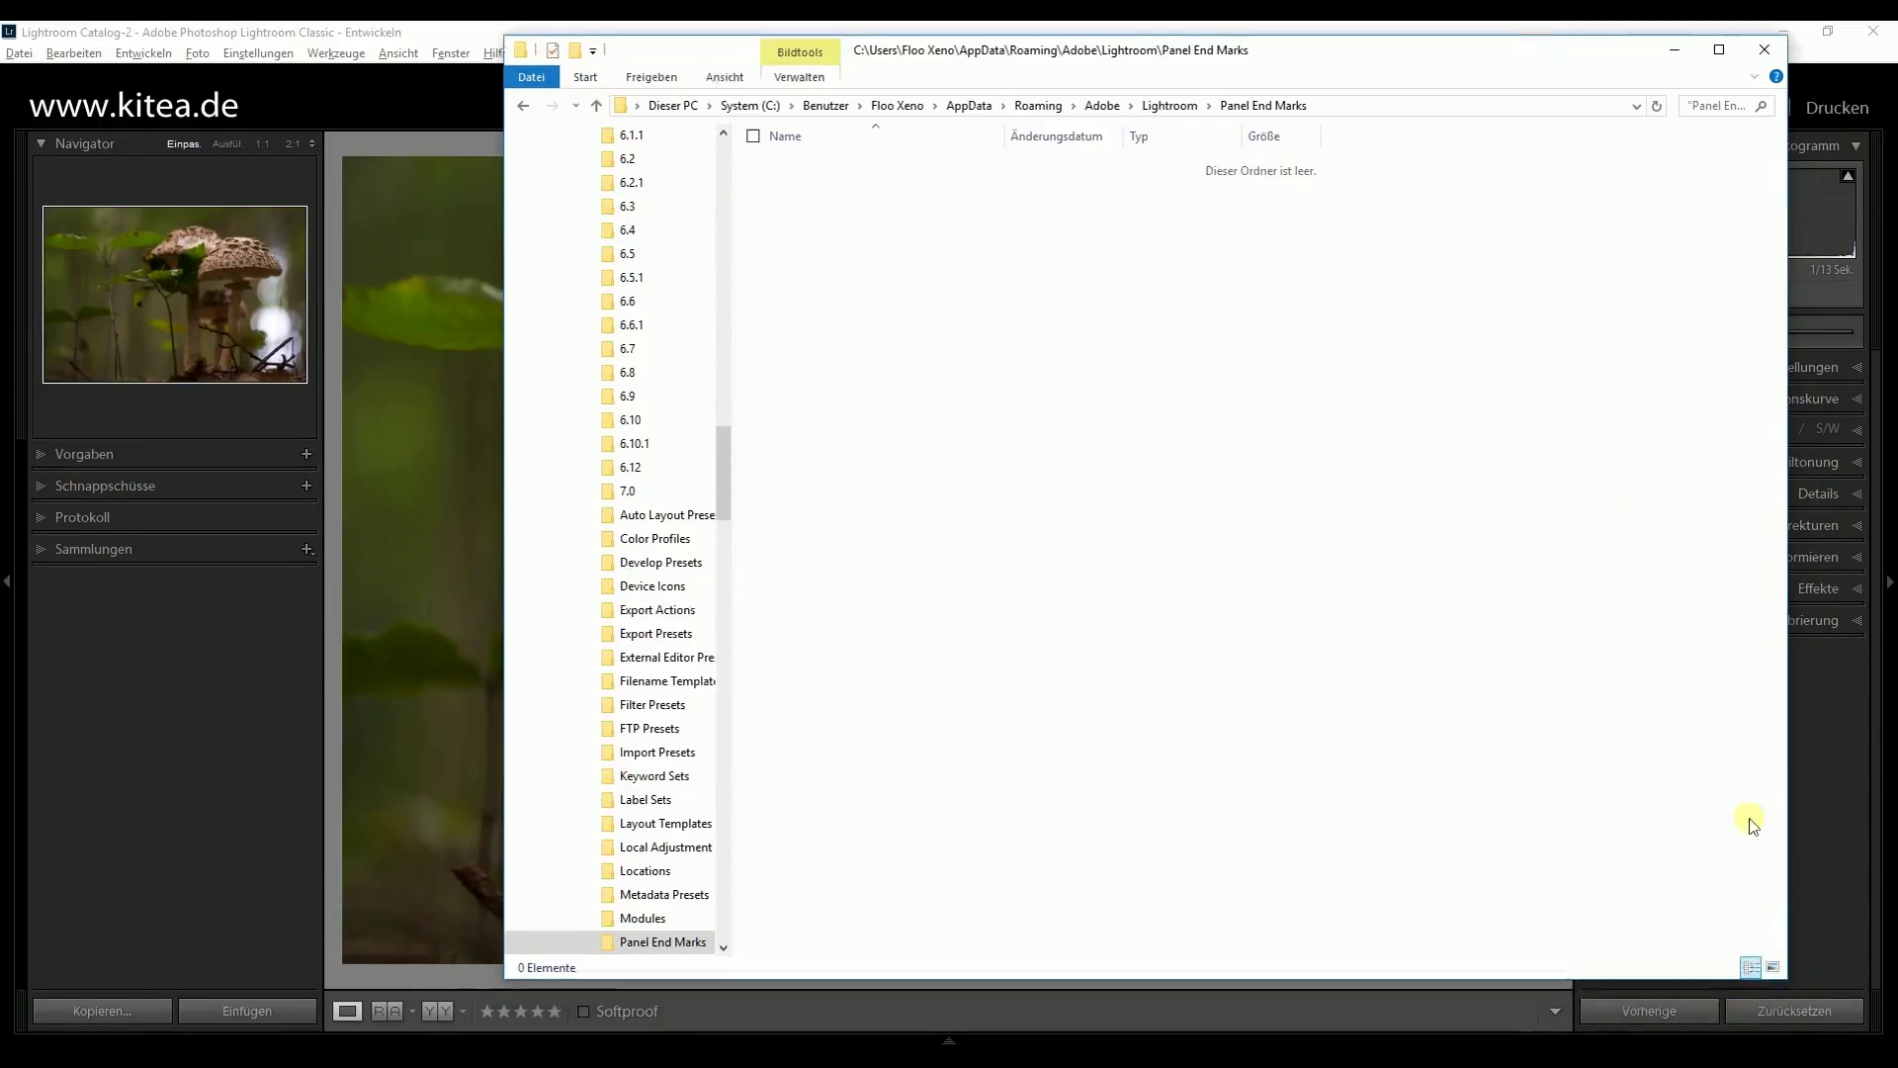
right_click(1460, 698)
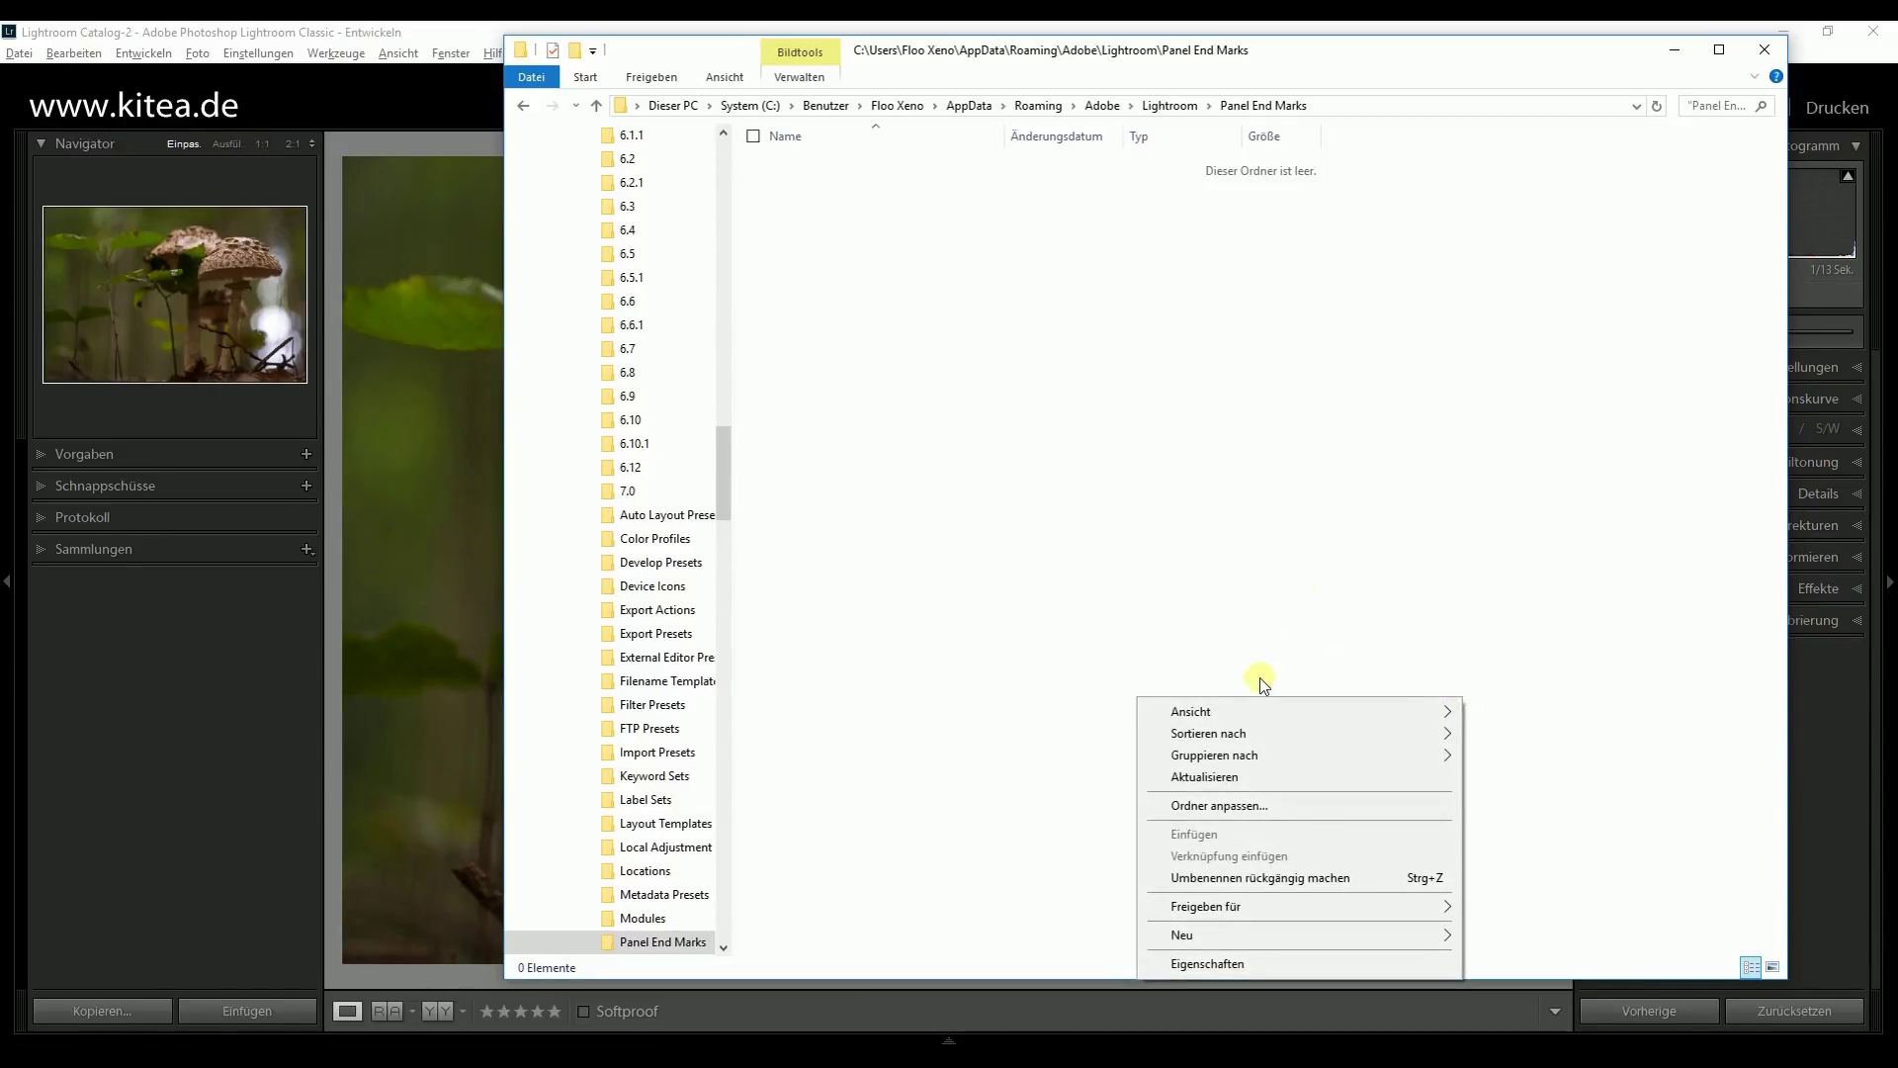
left_click(1225, 631)
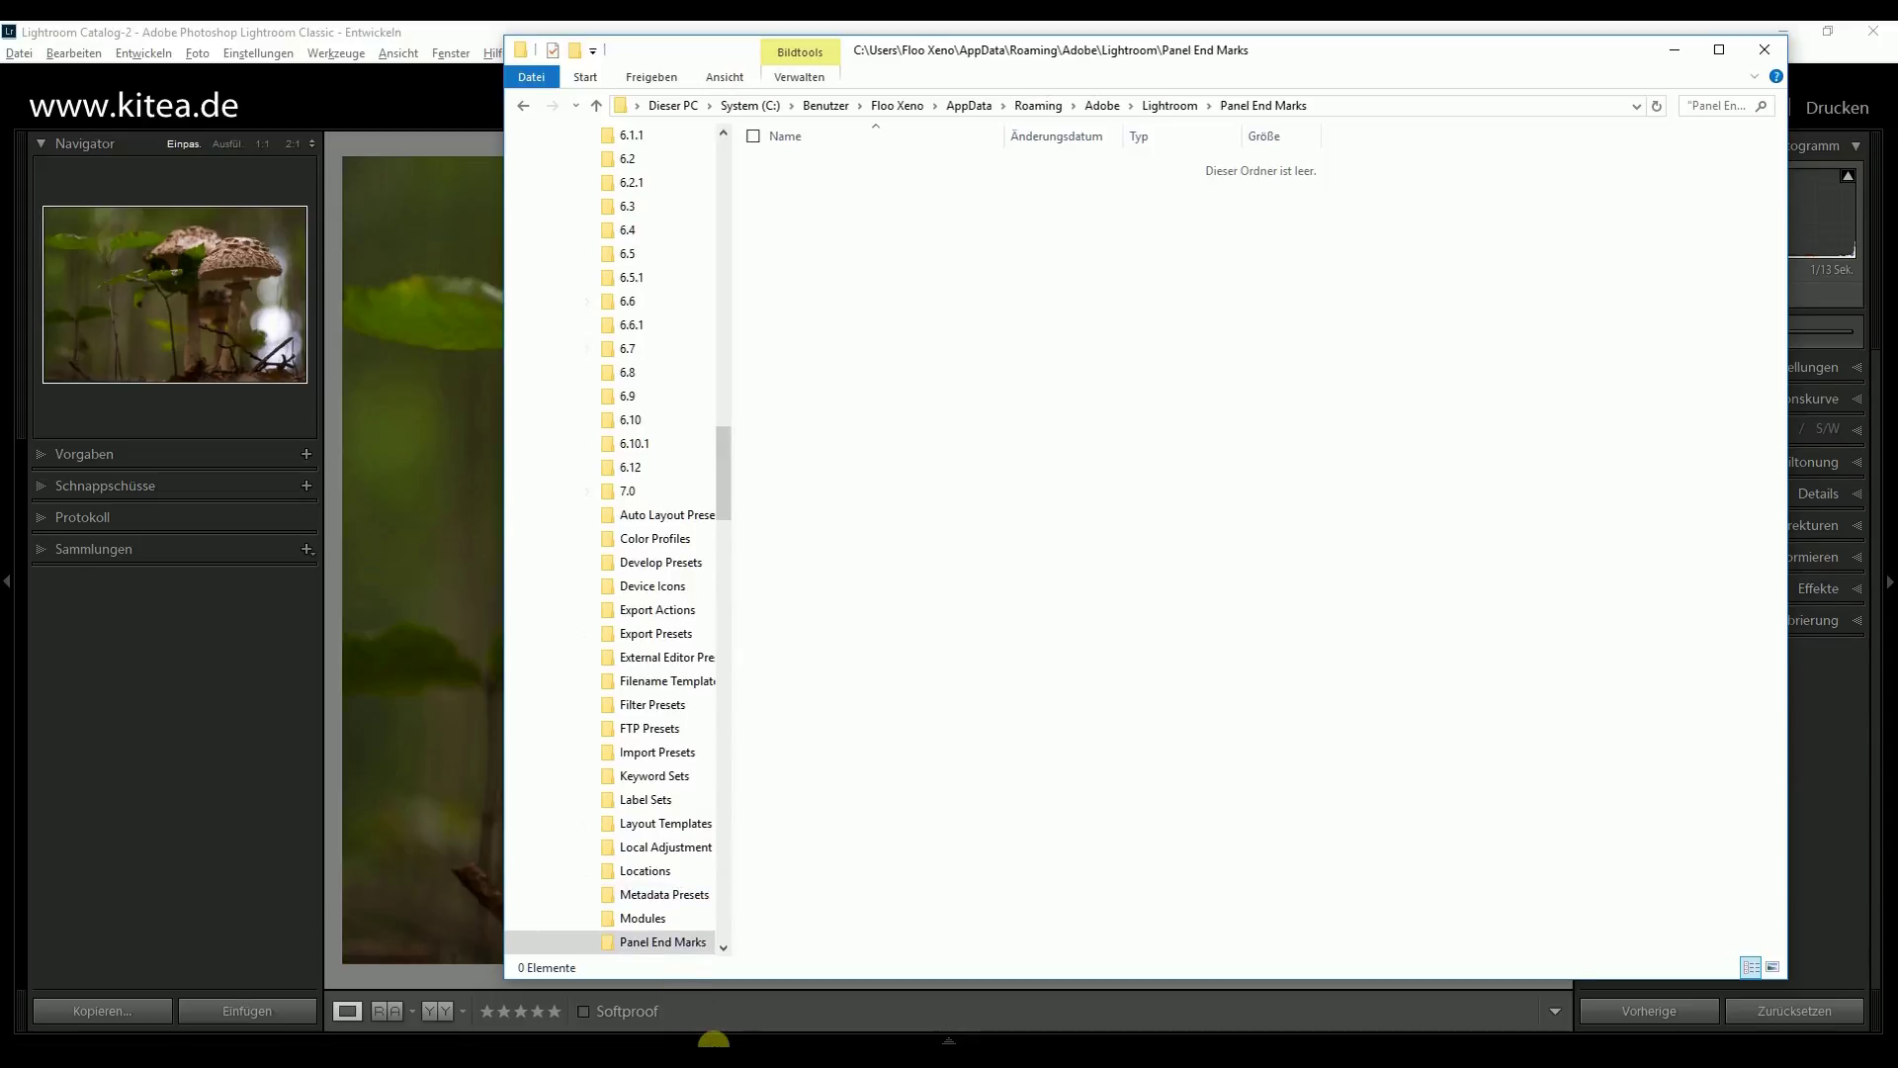
- Copy Bedienfeldendmarke Kitea.png from the logo folder on drive D
mouse_move(713, 1040)
left_click(622, 949)
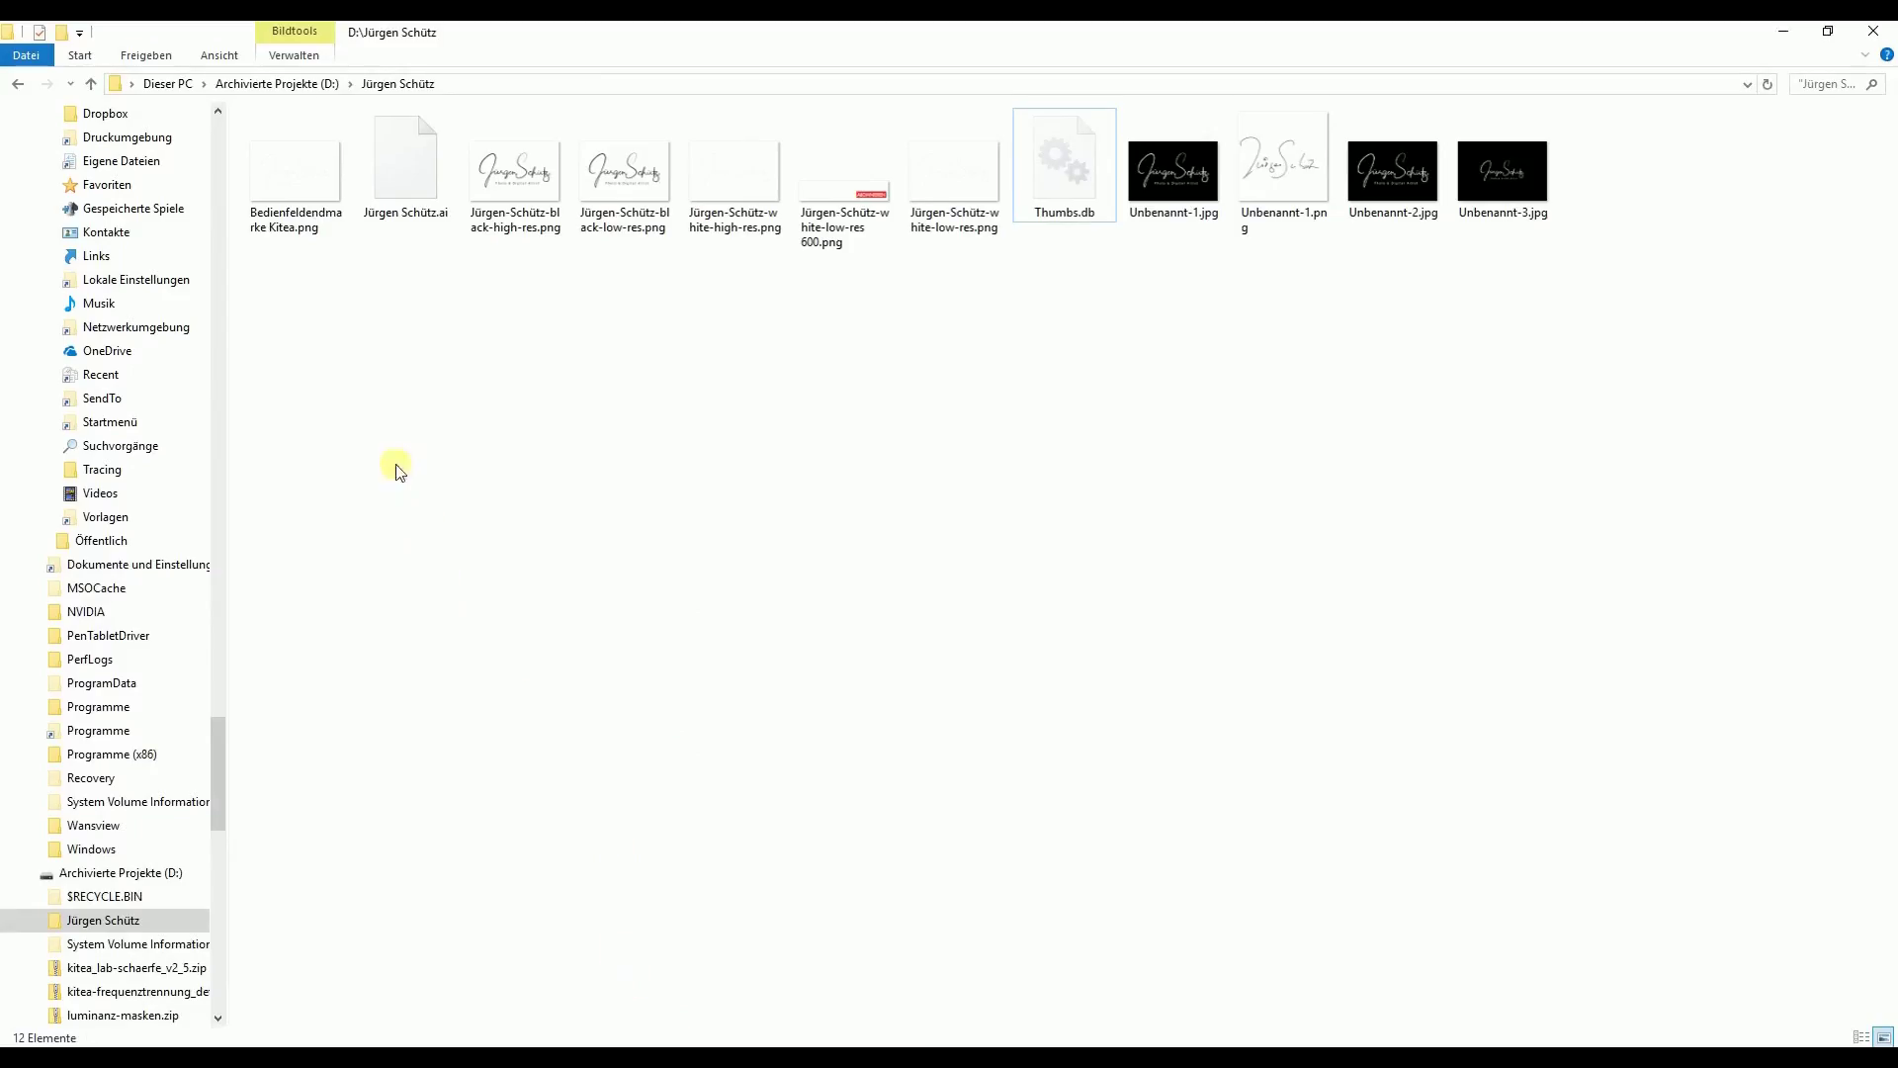
left_click_drag(272, 187, 275, 188)
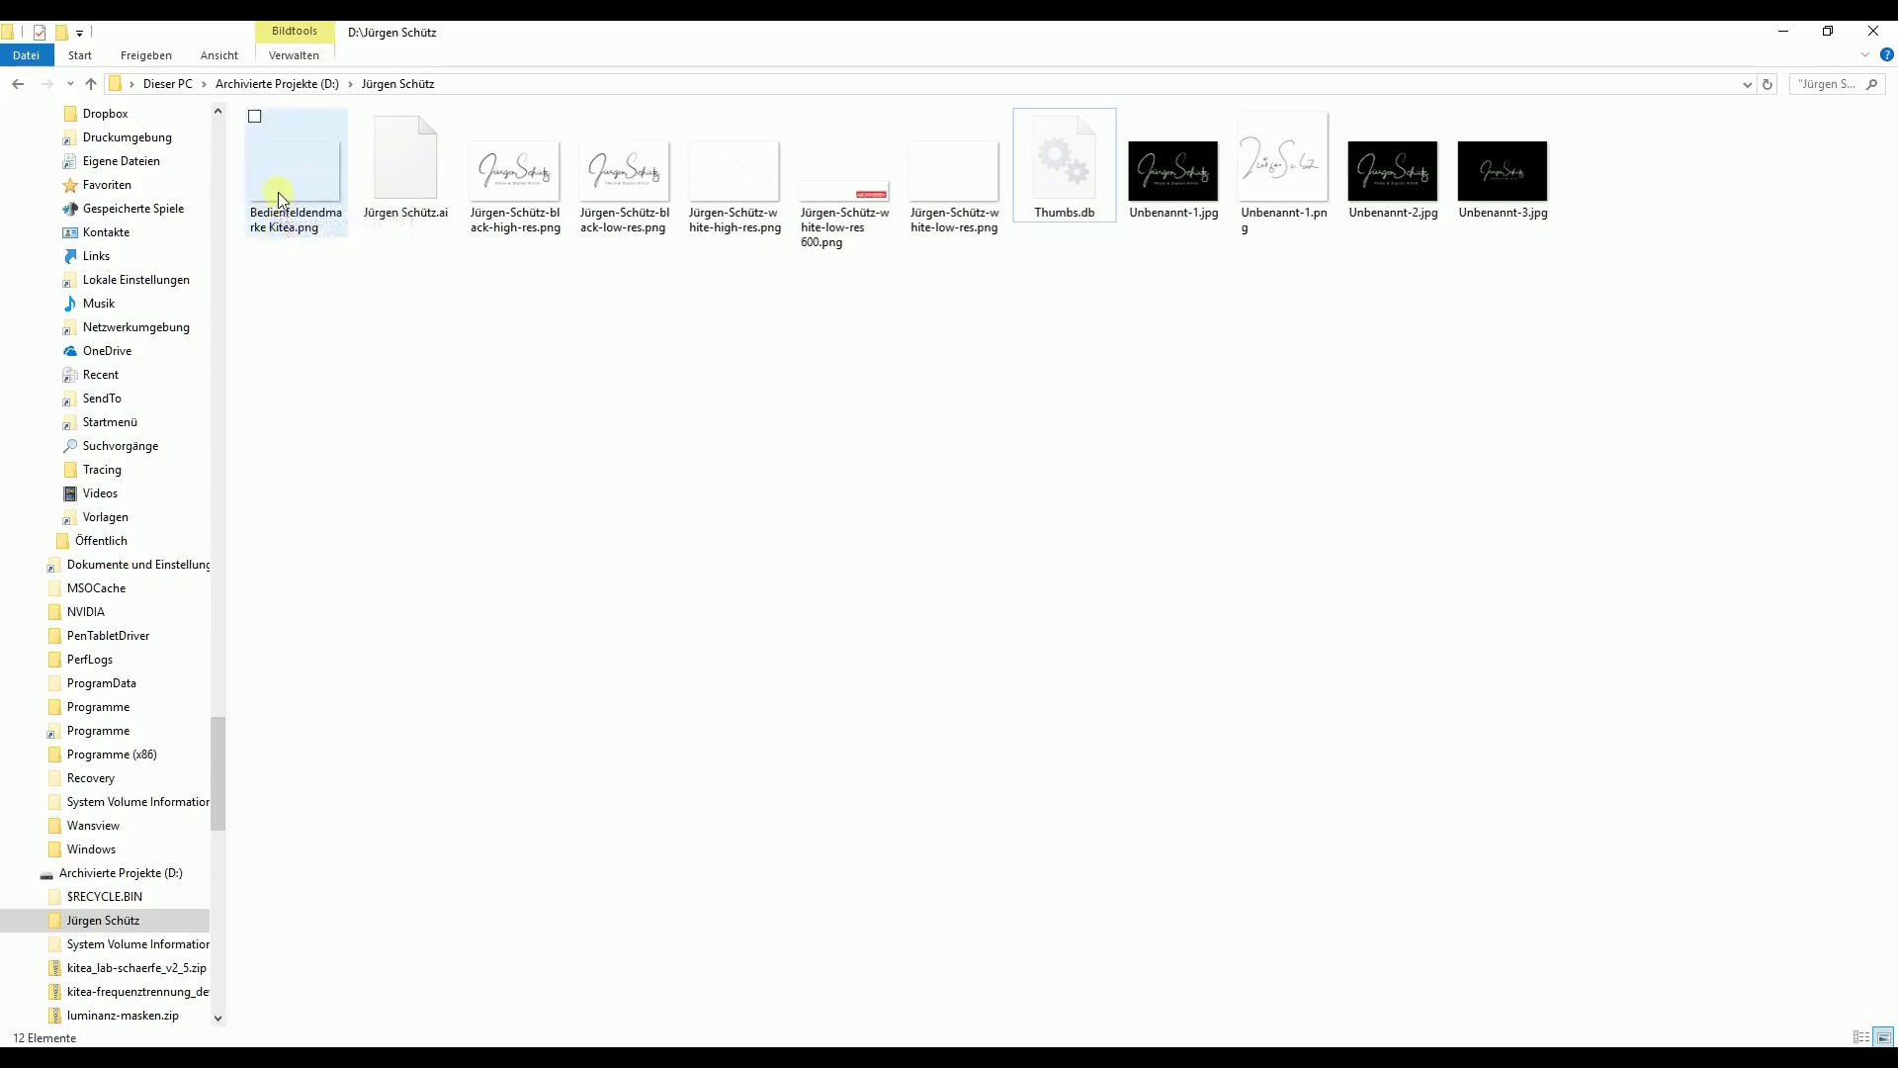
right_click(277, 188)
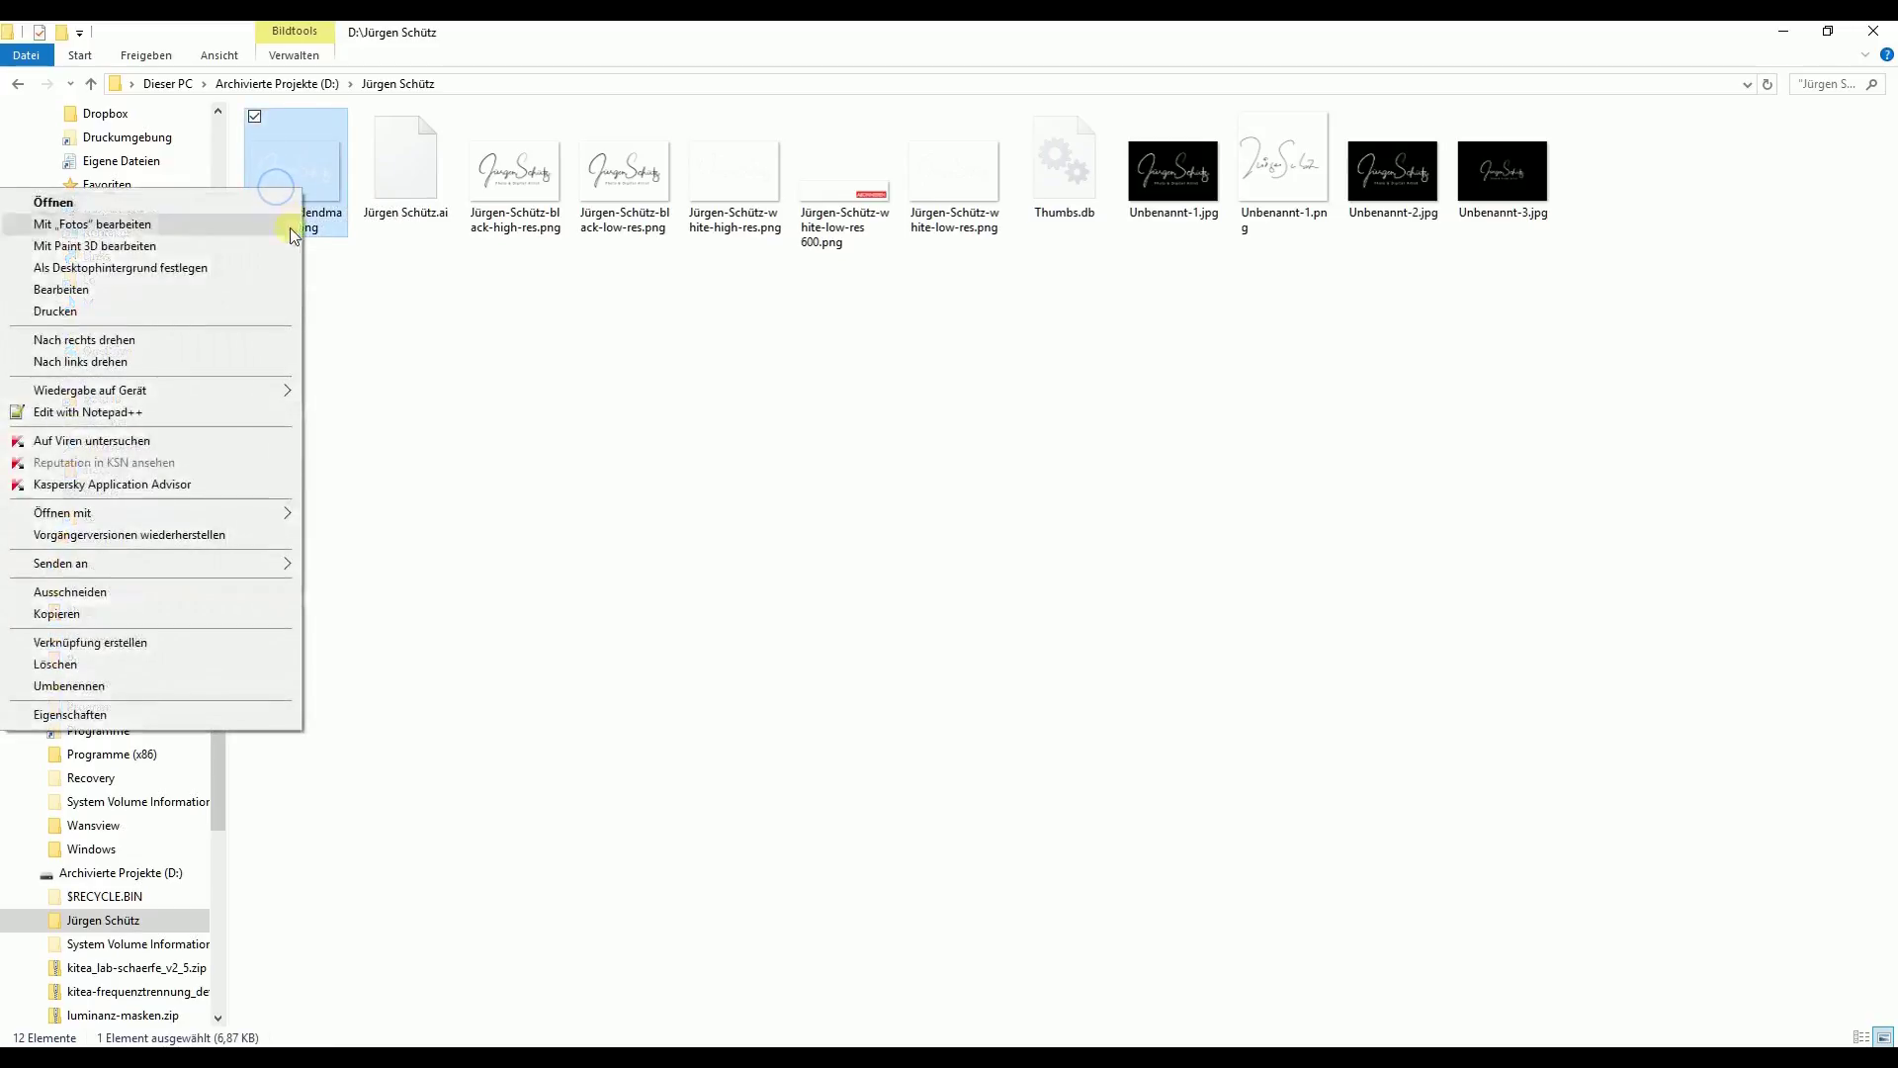
left_click(169, 614)
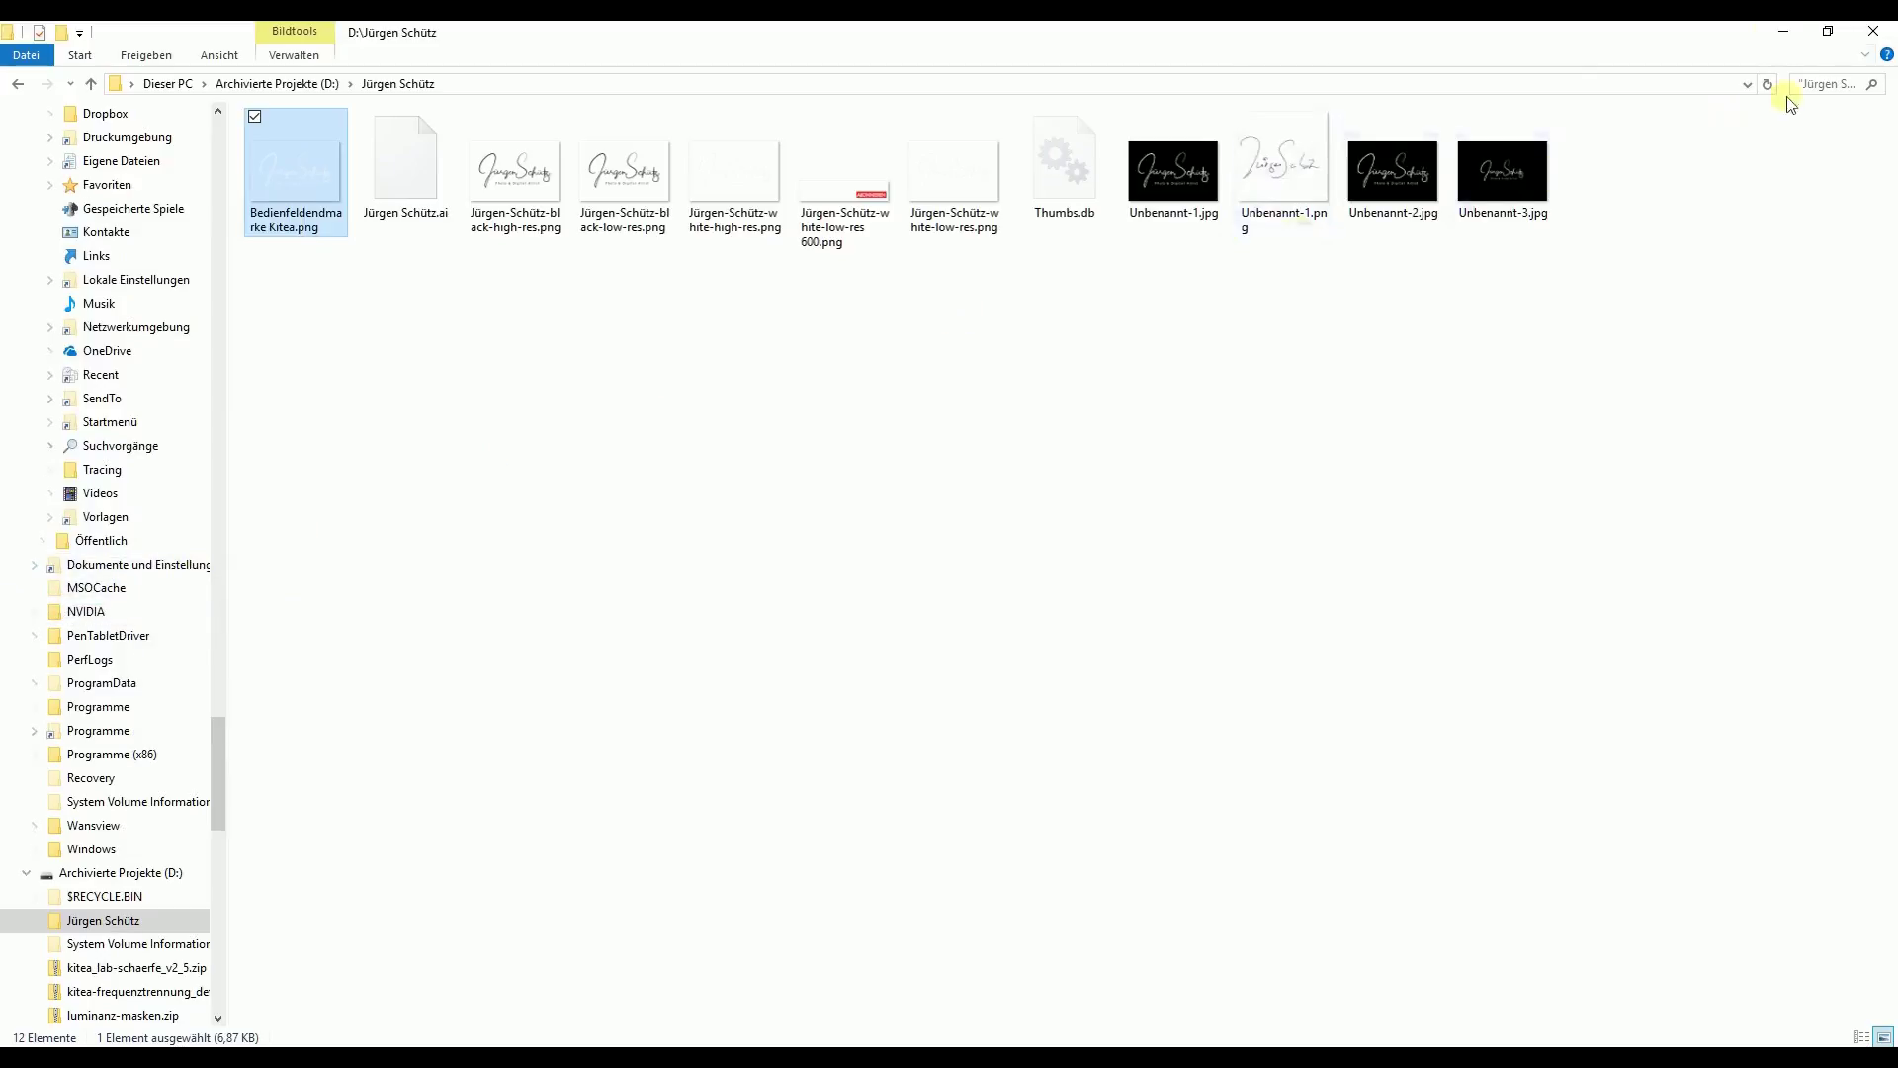
- Paste the logo PNG into Panel End Marks and close Explorer
left_click(1783, 31)
right_click(927, 475)
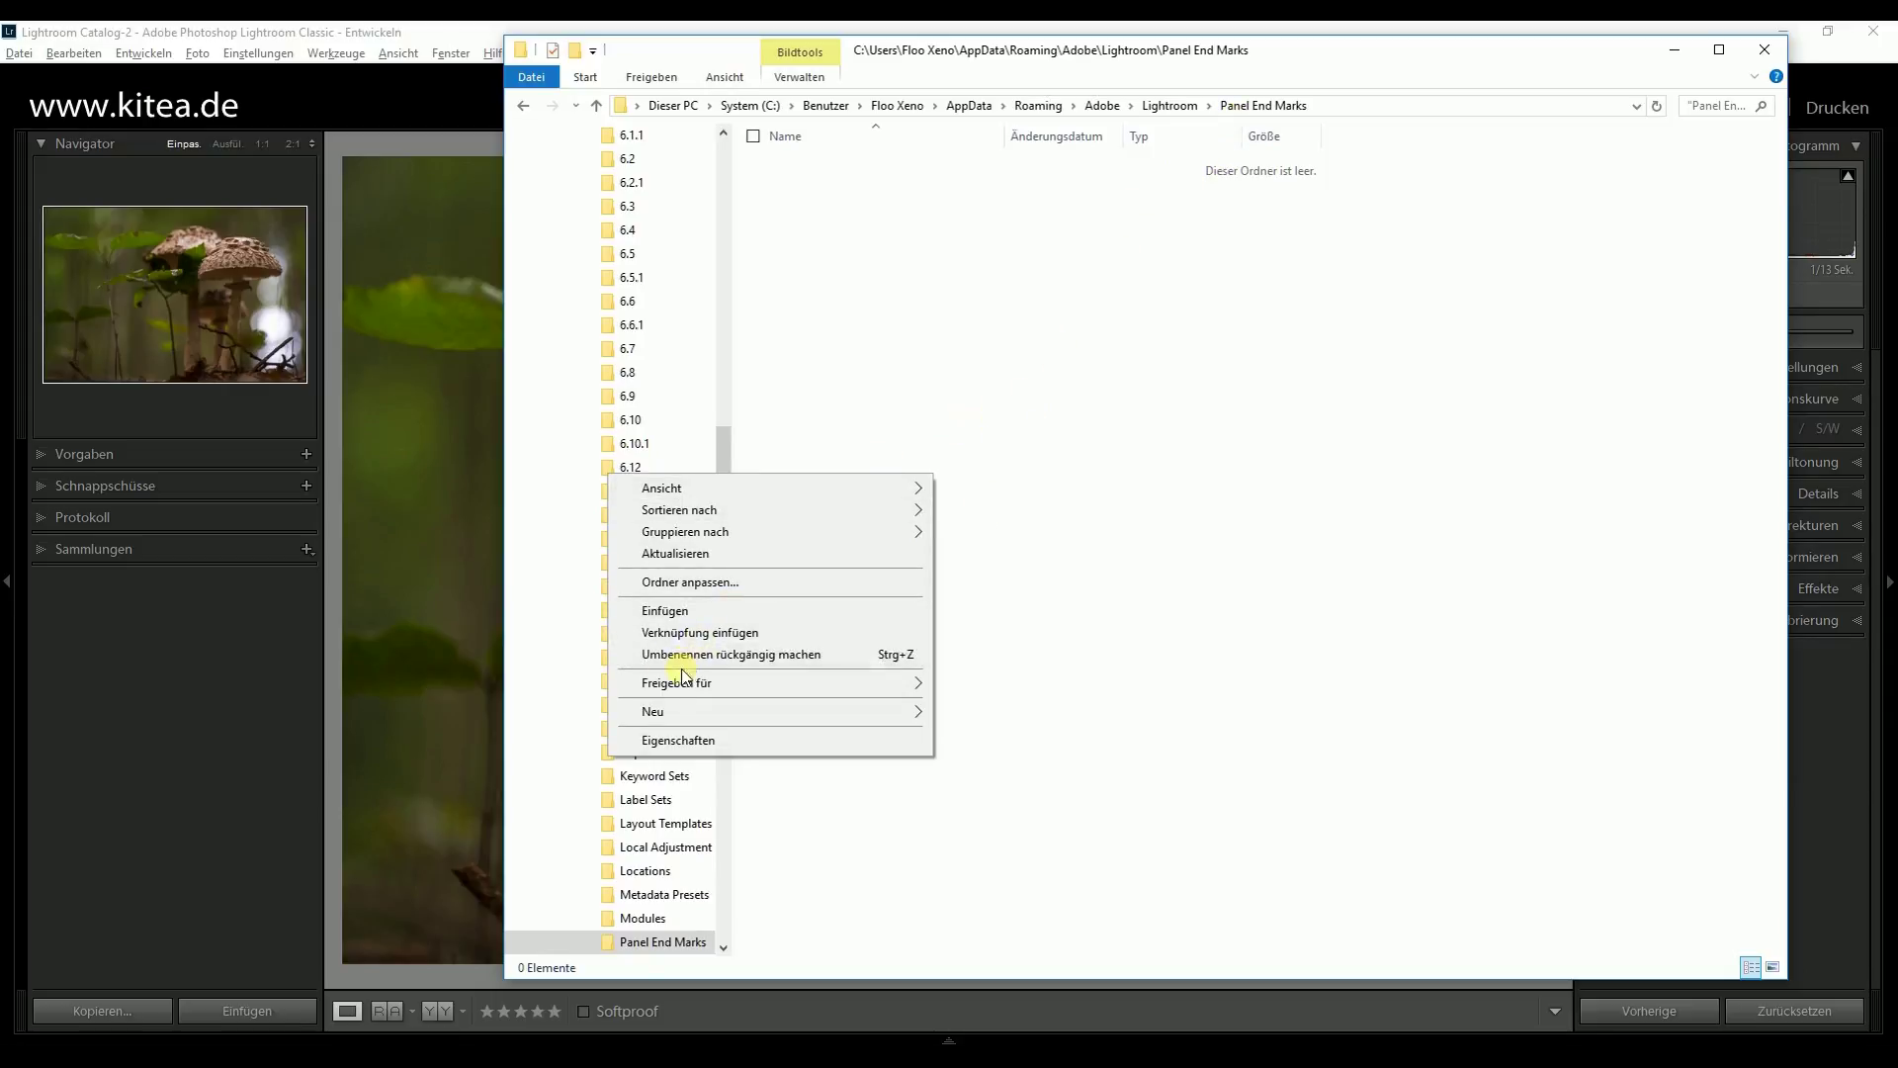
left_click(676, 610)
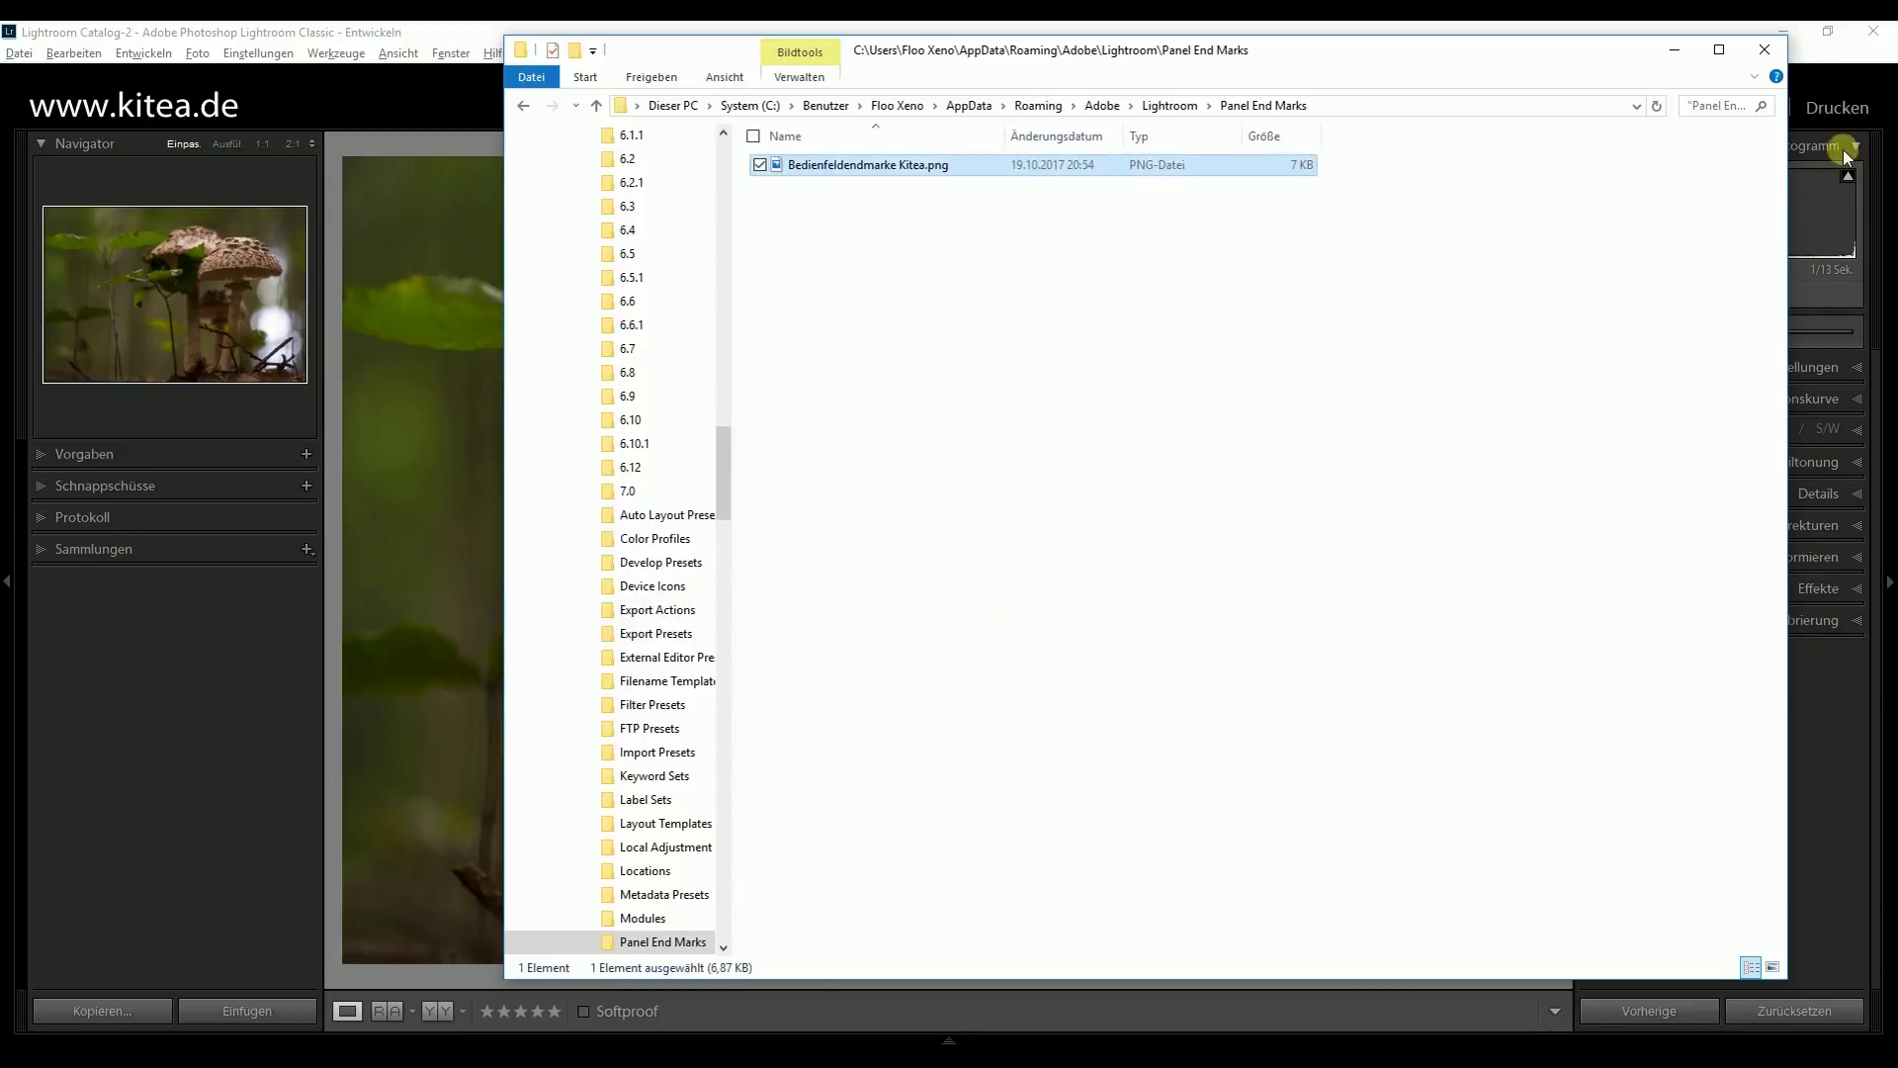
left_click(1764, 49)
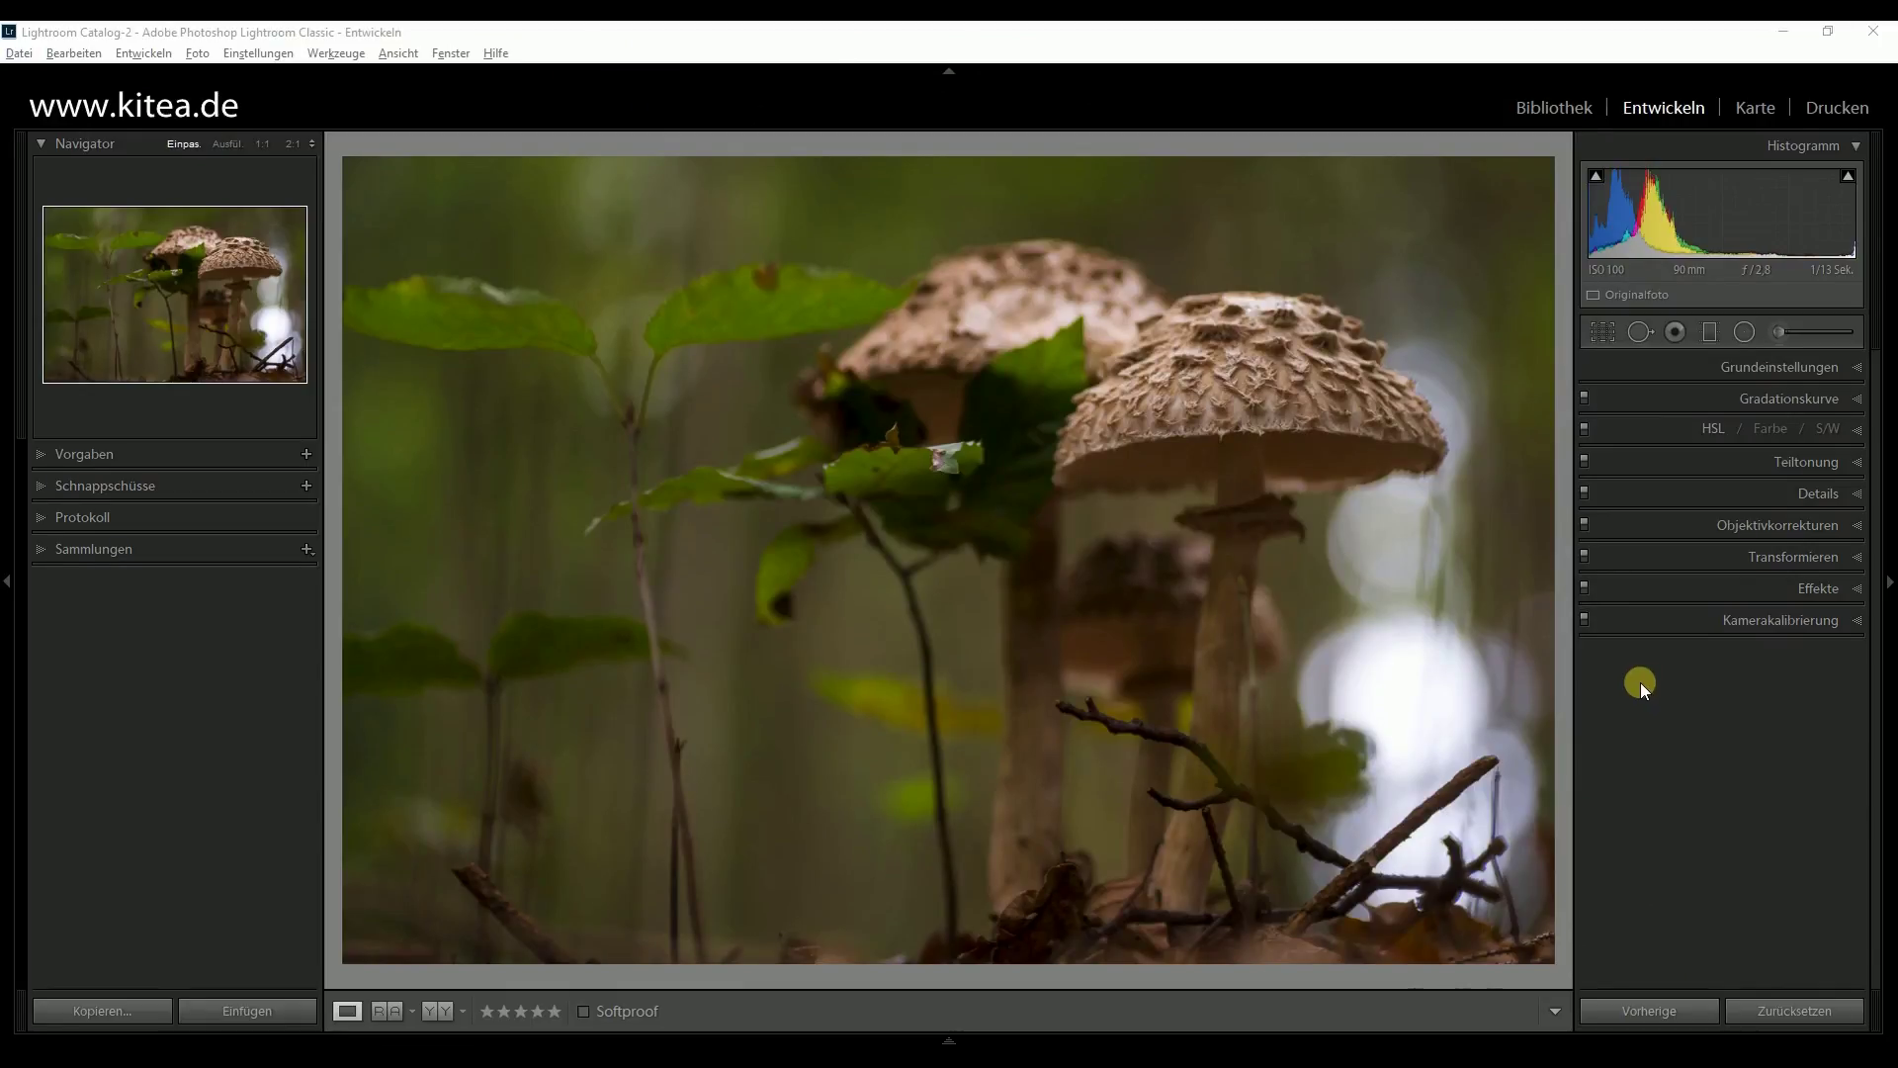
- Choose Bedienfeldendmarke Kitea.png as the Develop panel end mark
right_click(1640, 682)
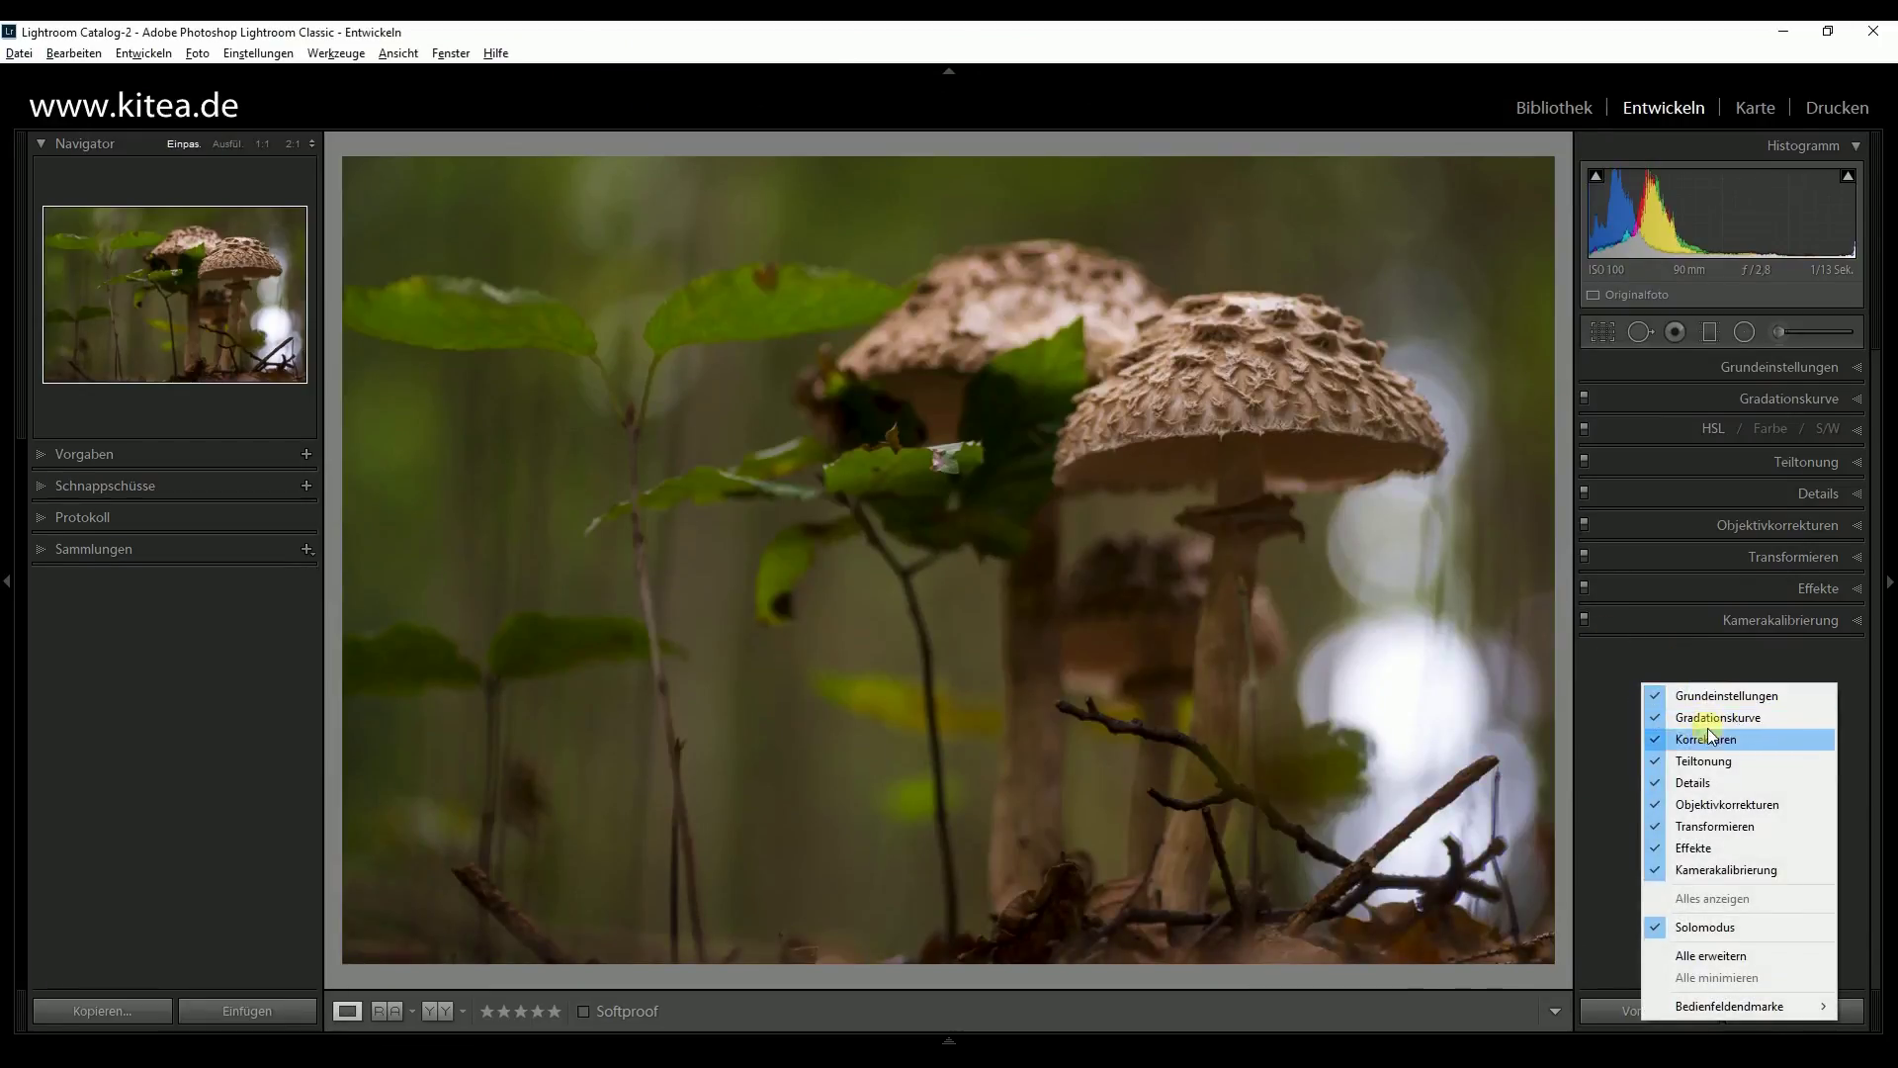
left_click(1697, 1004)
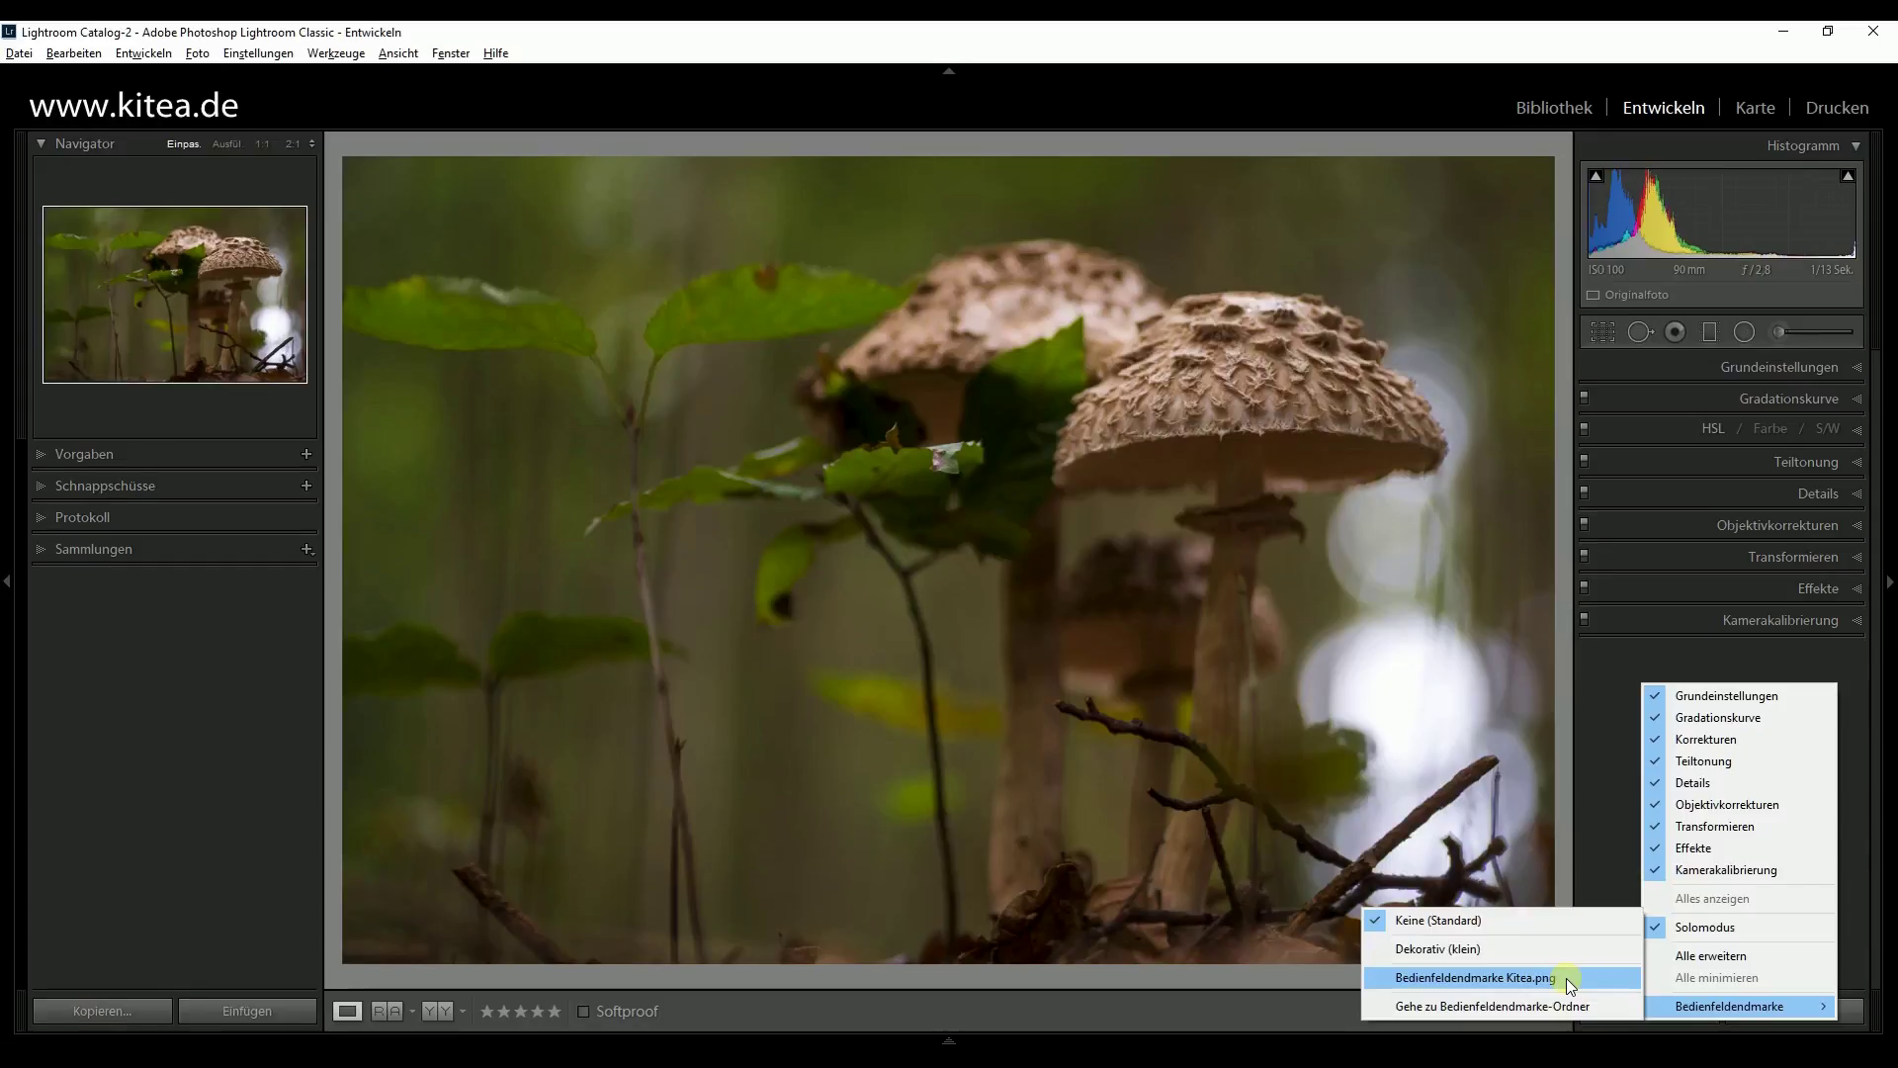
left_click(1566, 977)
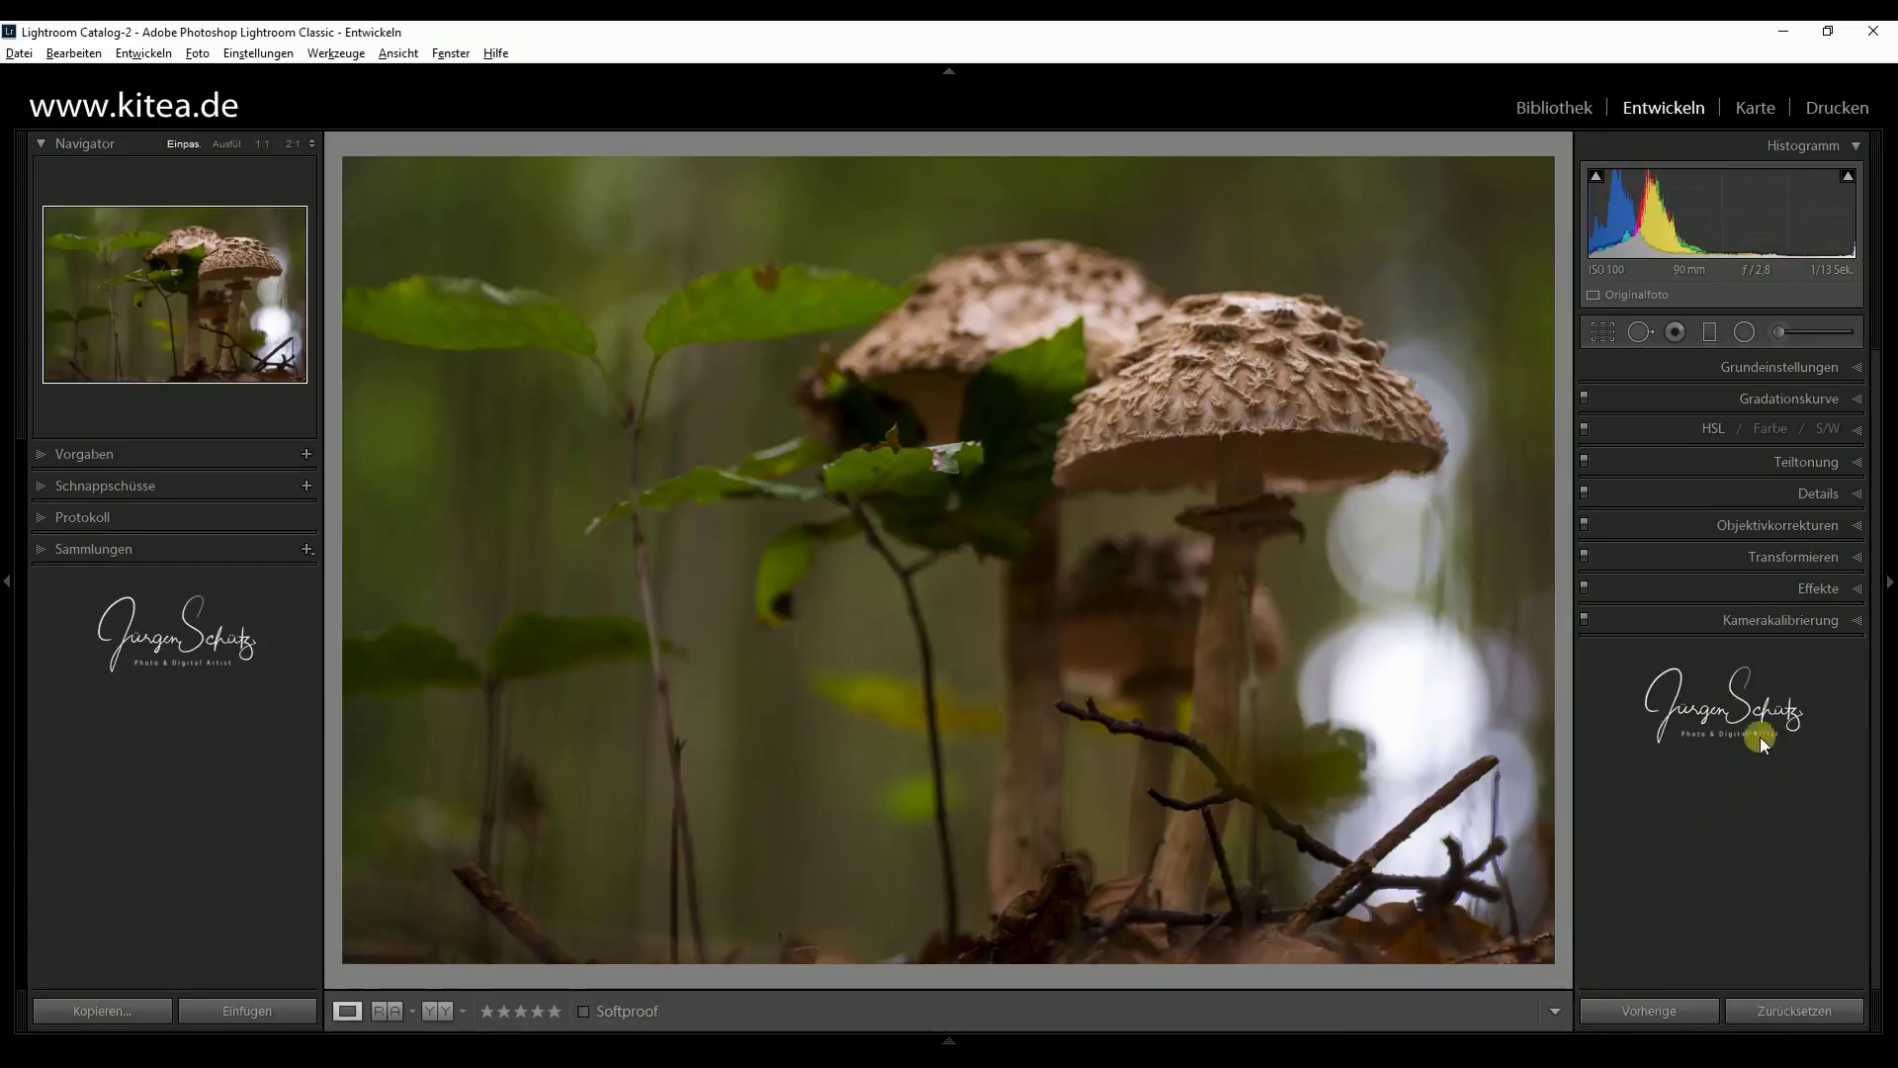